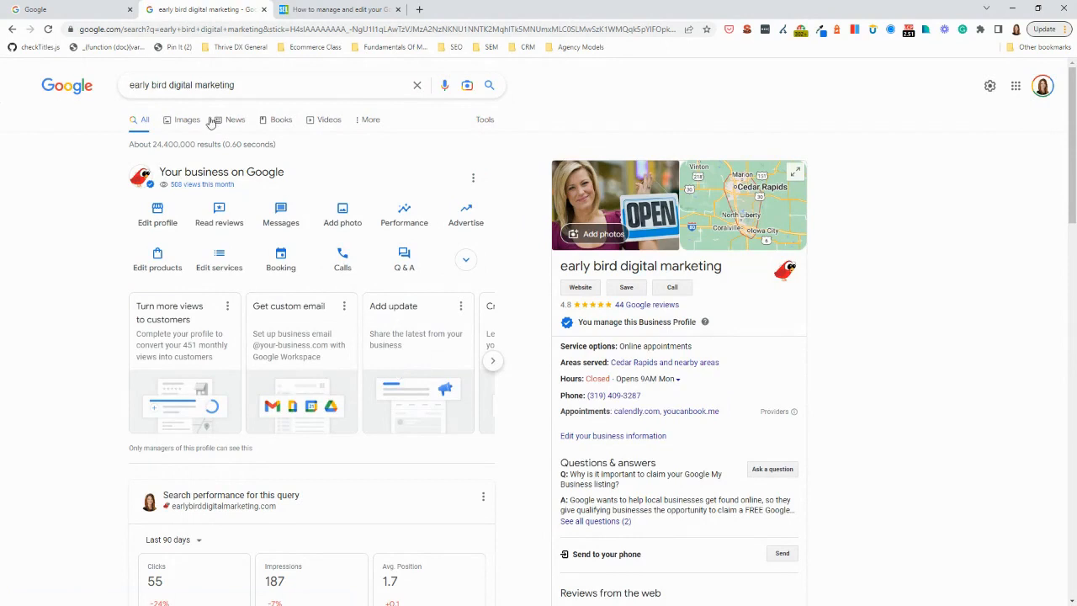
# Go back to the Business Profile Manager list at business.google.com and open the early bird digital marketing profile from it
pyautogui.click(12, 30)
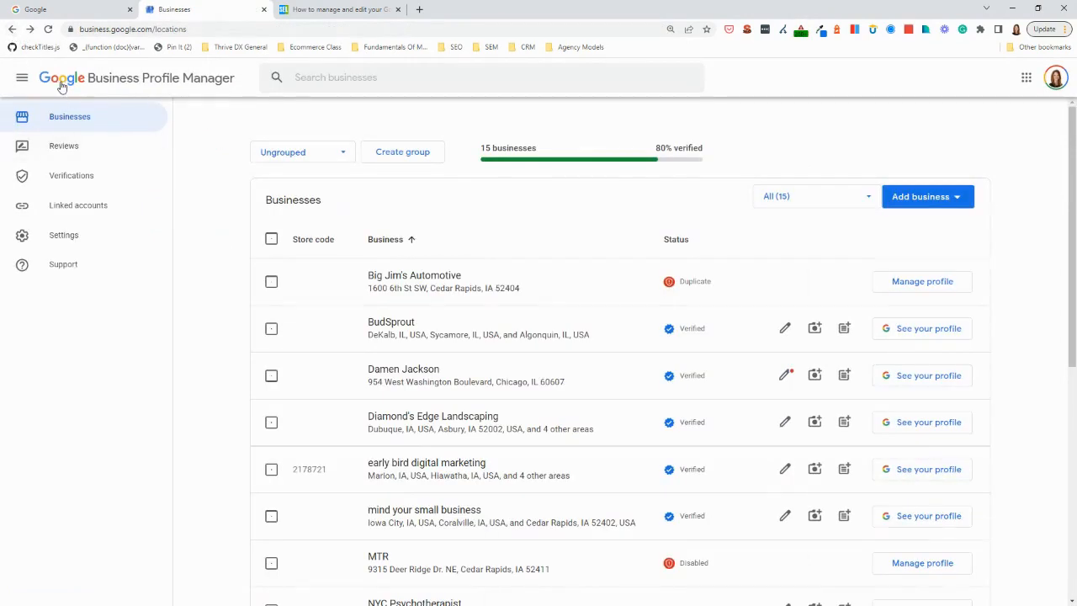
pyautogui.moveTo(83, 29); pyautogui.dragTo(153, 29)
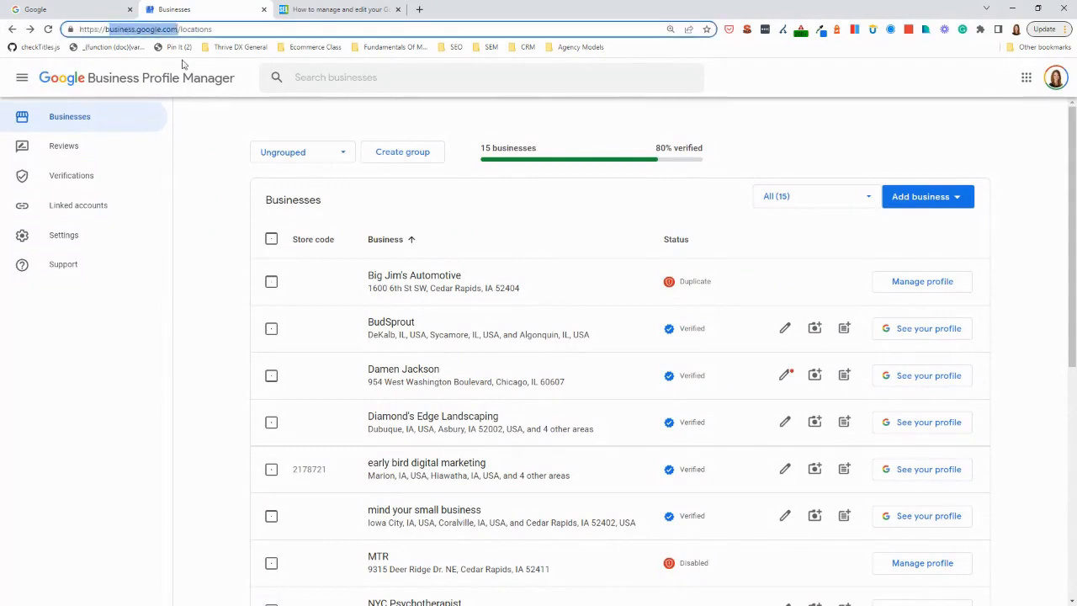
pyautogui.scroll(-1, 408, 351)
pyautogui.click(397, 353)
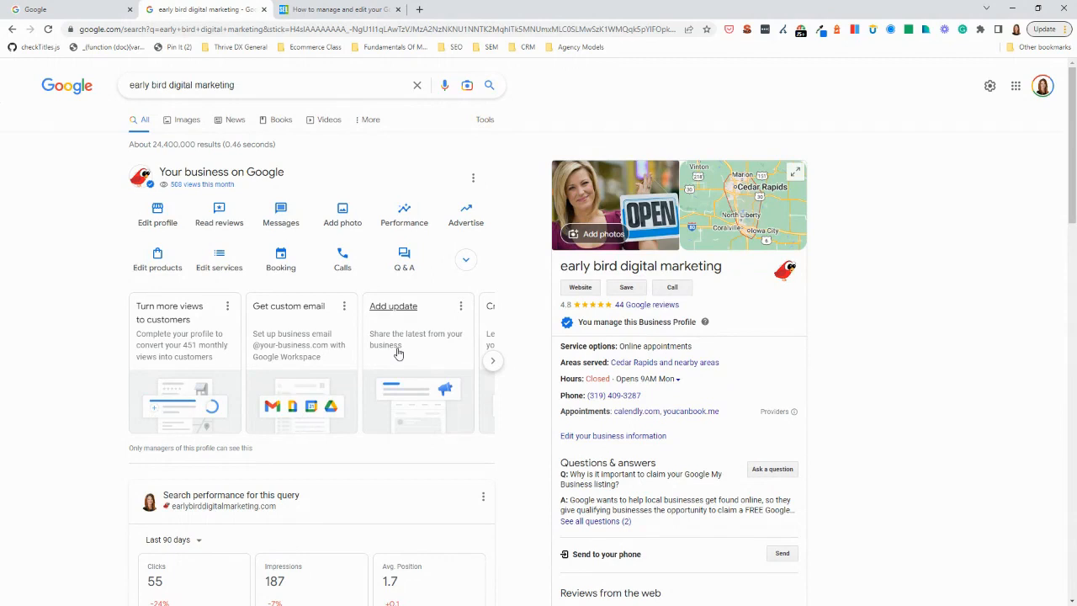
# Return to the businesses list, select early bird digital marketing and the Chicago business, and show the available bulk actions
pyautogui.click(13, 31)
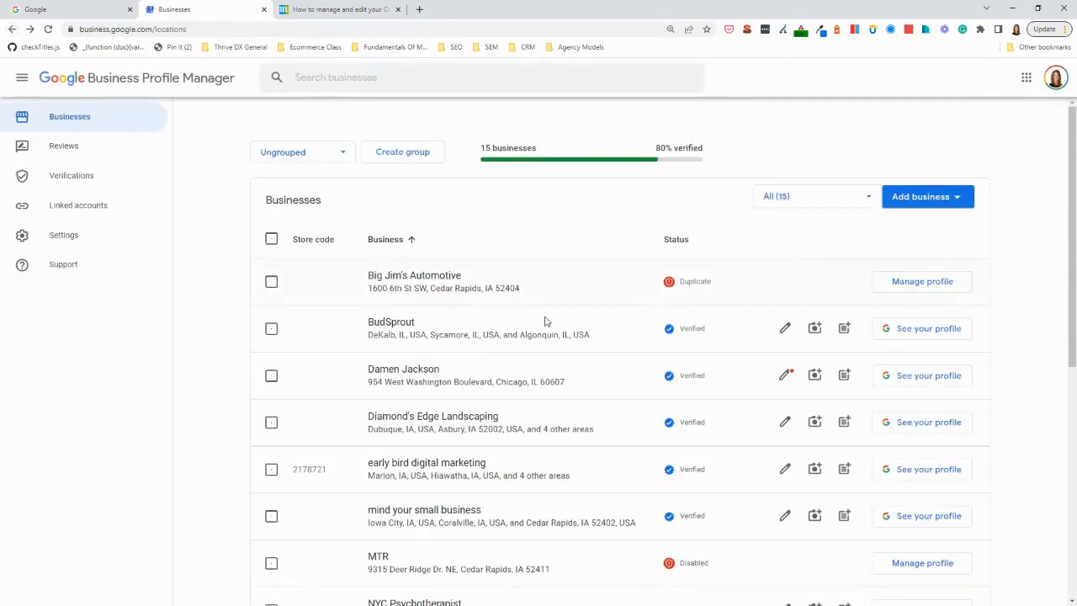
pyautogui.scroll(-3, 539, 316)
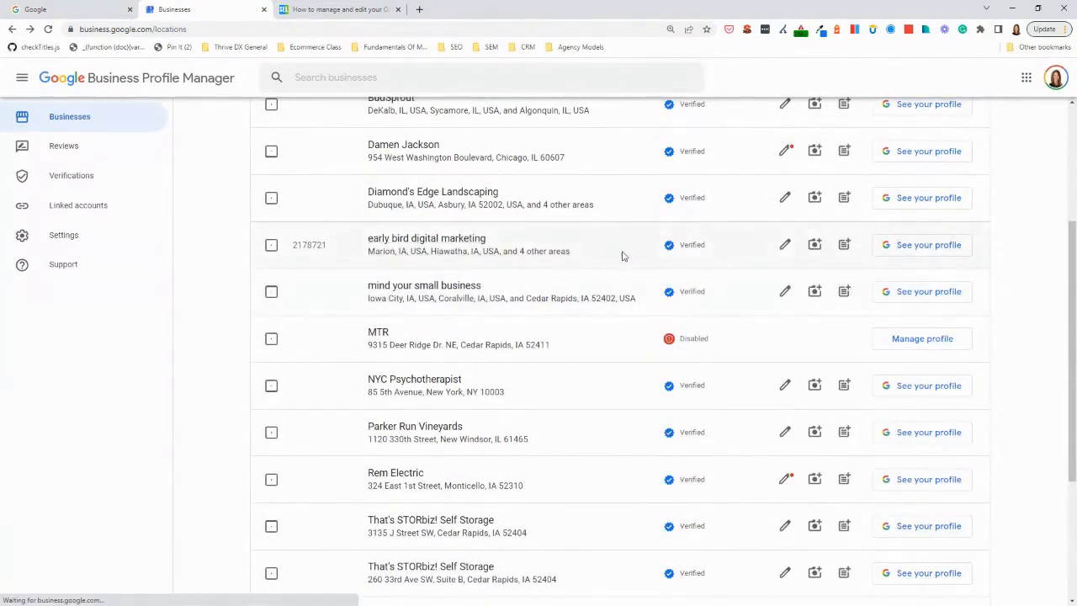
pyautogui.click(271, 244)
pyautogui.scroll(3, 516, 308)
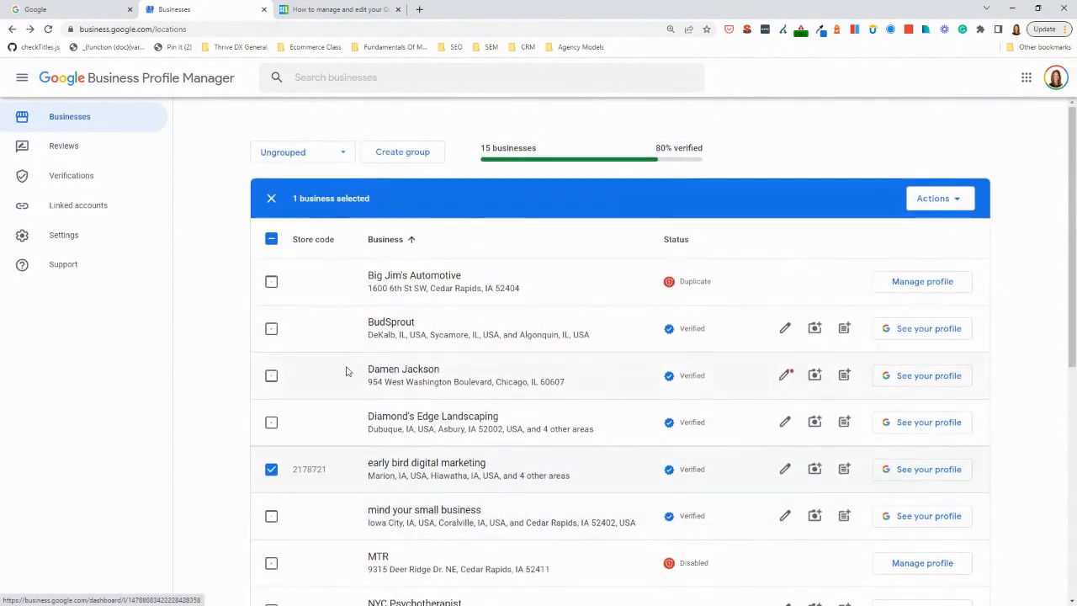
pyautogui.click(271, 376)
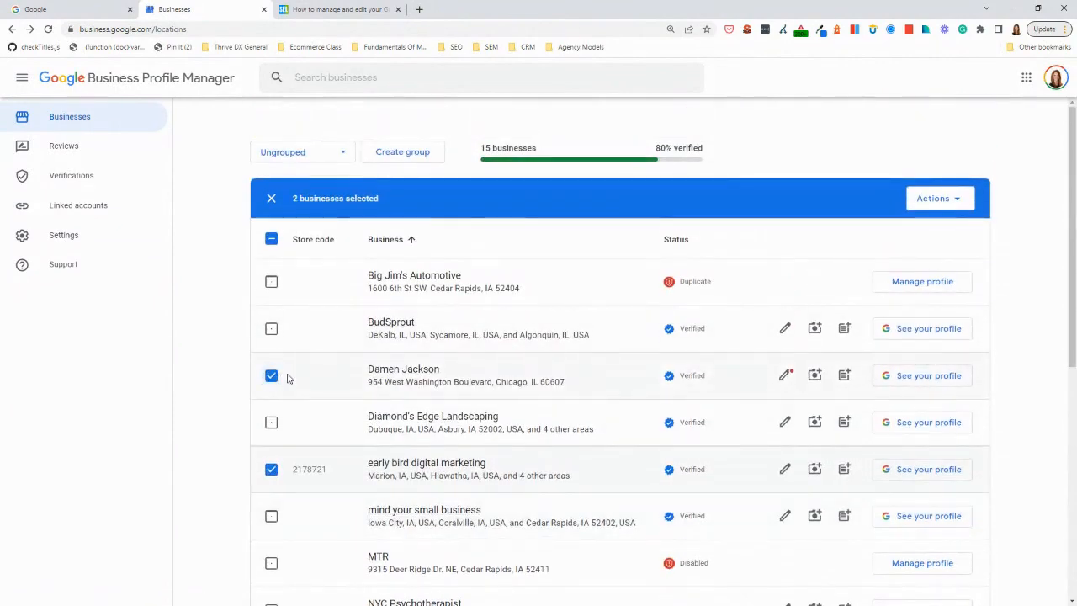
pyautogui.click(935, 199)
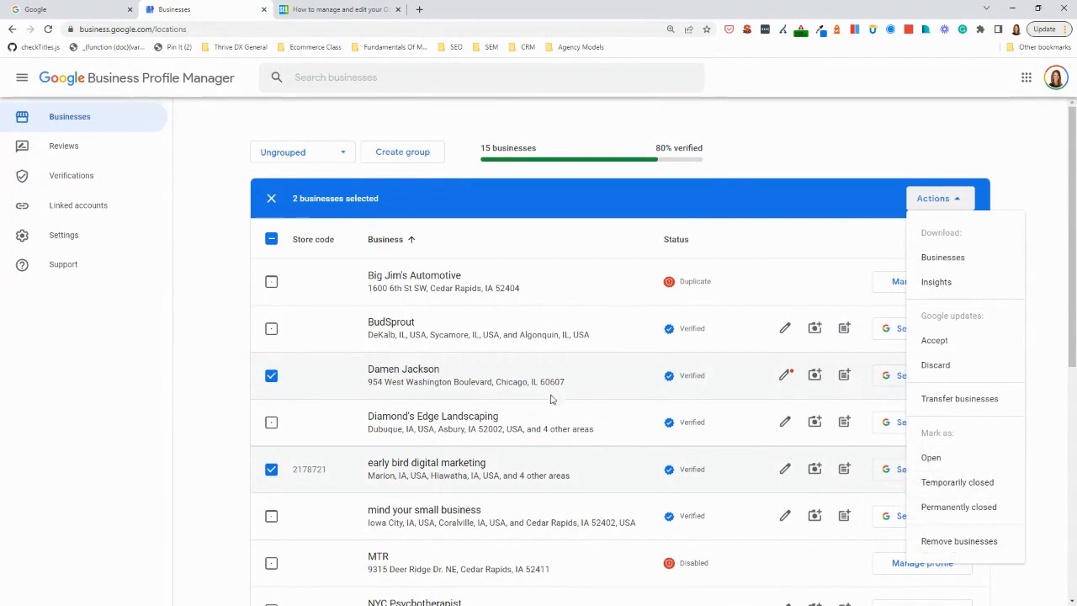
# Dismiss the bulk actions and deselect both businesses
pyautogui.click(270, 377)
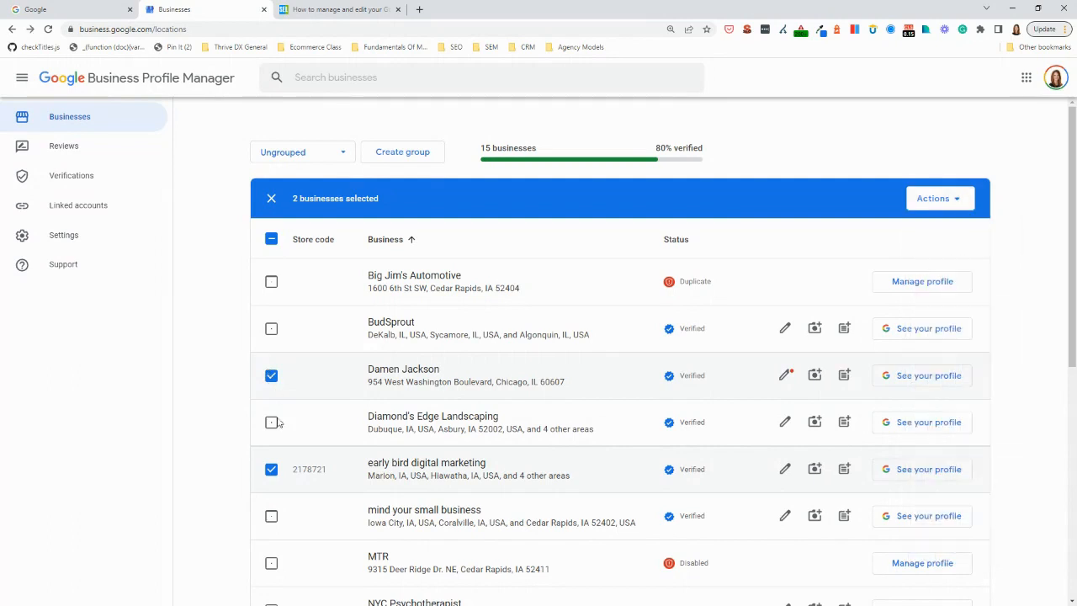
pyautogui.click(271, 470)
pyautogui.click(271, 376)
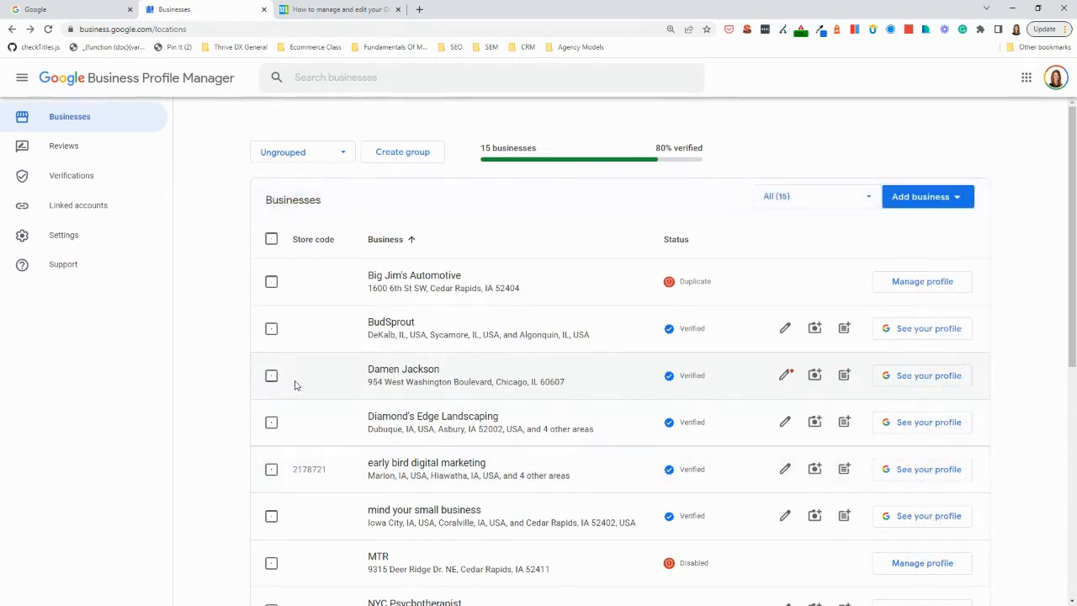
# Start an update for mind your small business and attach the image disabled-formatting-guidelines from the Images folder in GMB
pyautogui.scroll(-1, 296, 380)
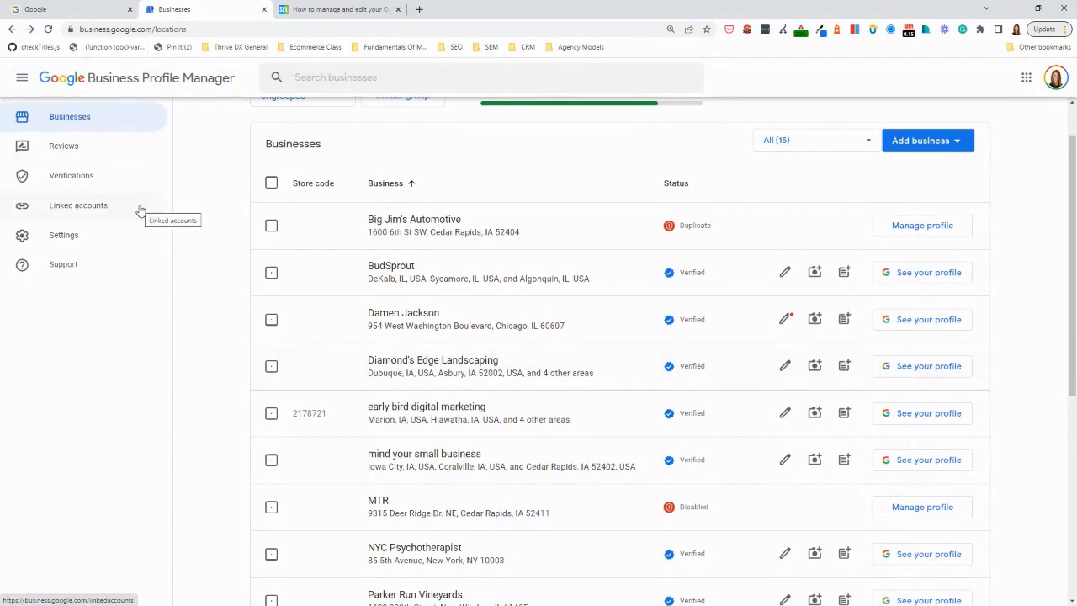
pyautogui.click(845, 460)
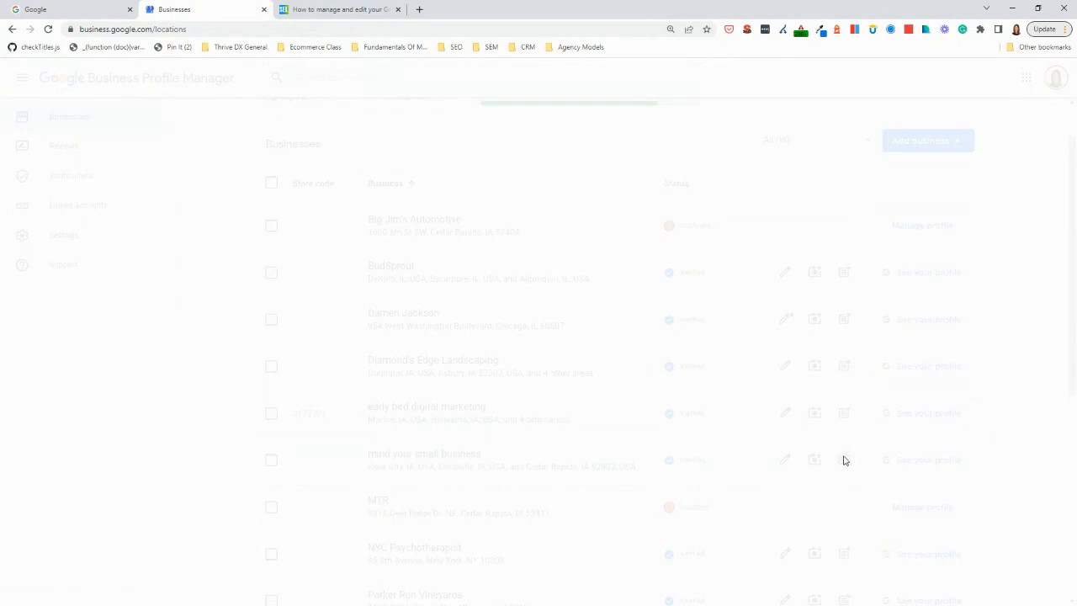
pyautogui.click(623, 229)
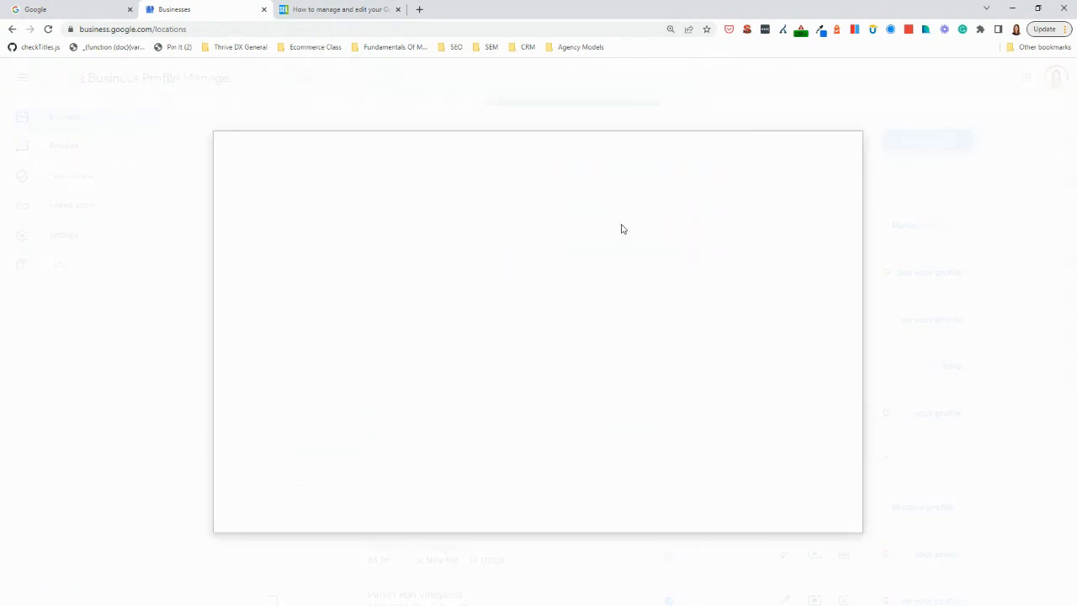
pyautogui.click(522, 366)
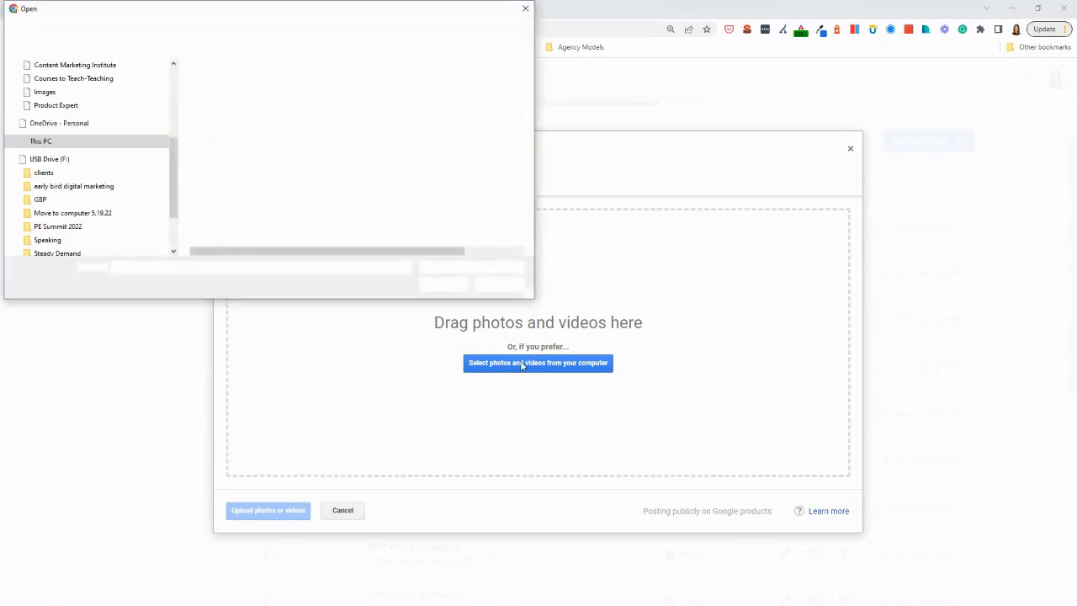
pyautogui.scroll(5, 160, 177)
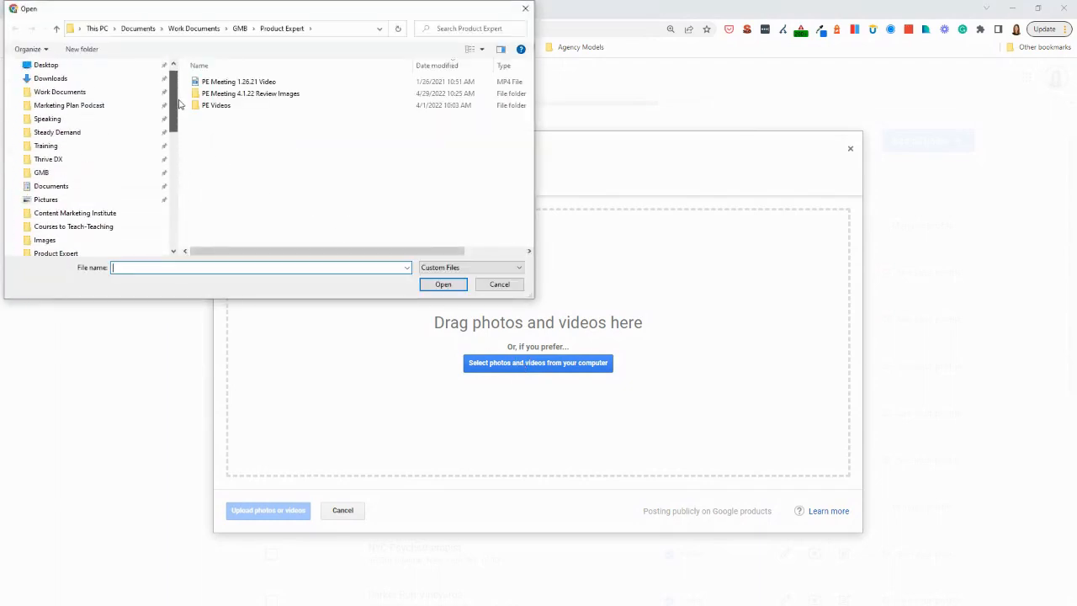
pyautogui.click(60, 197)
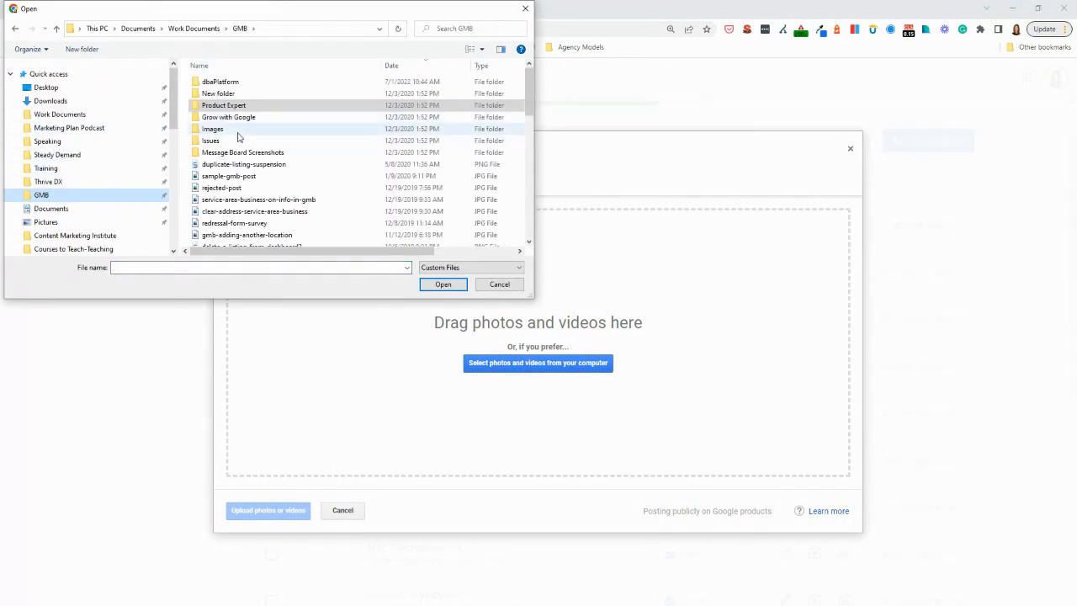
pyautogui.doubleClick(235, 135)
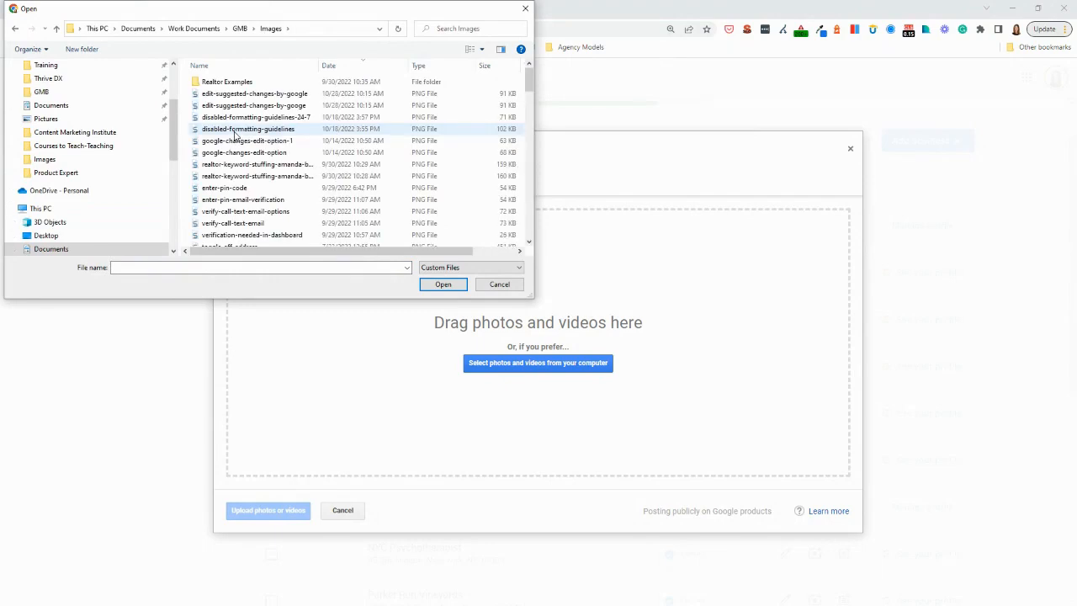
pyautogui.doubleClick(236, 129)
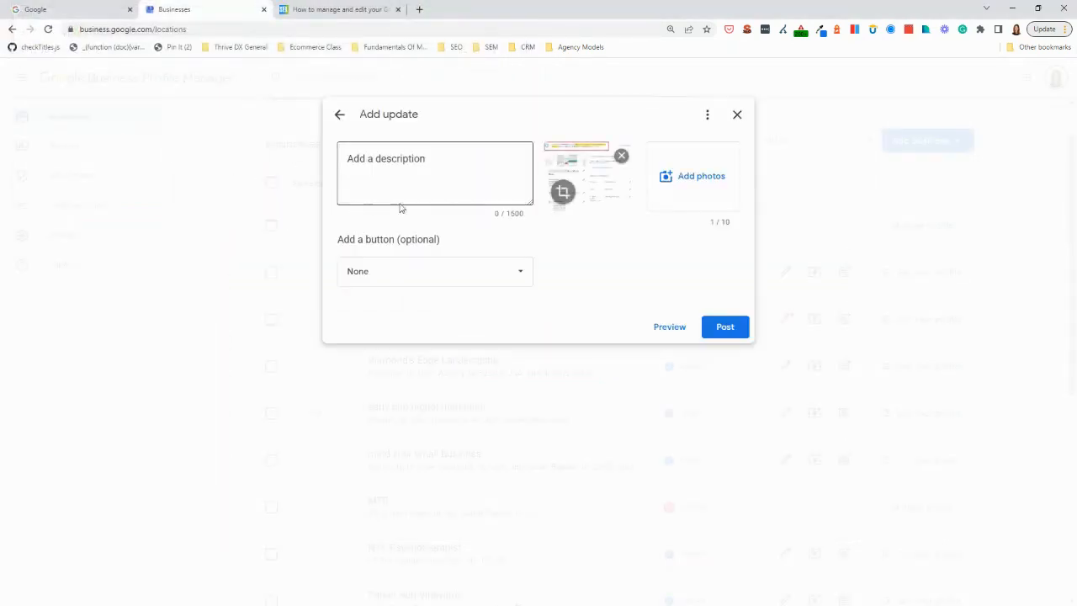
# Crop the attached image to its upper-left area, keeping the highlighted disabled-location notice, and upload the cropped photo
pyautogui.click(563, 193)
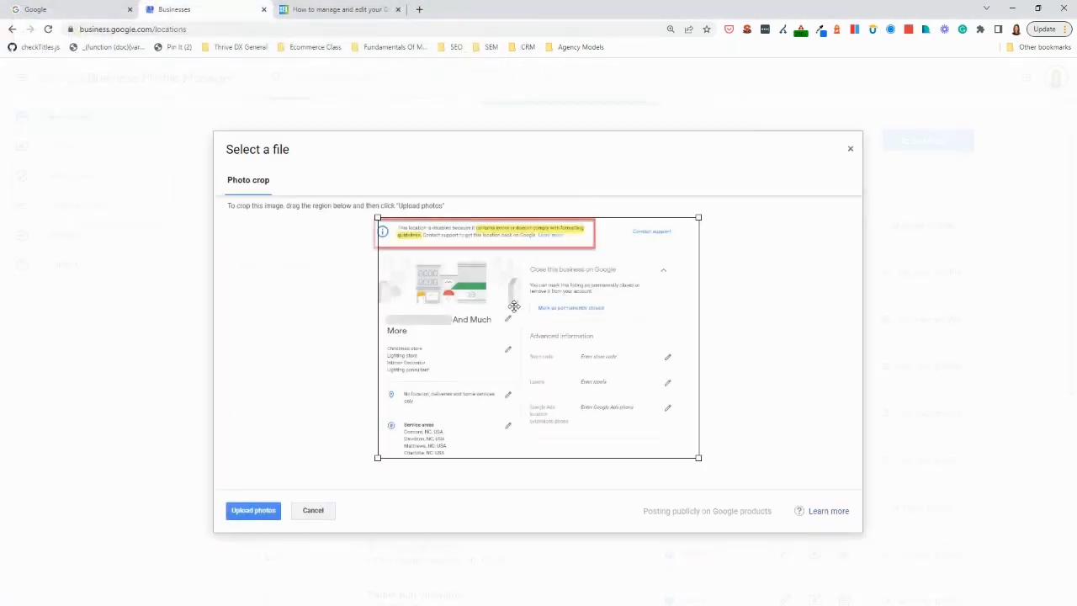
pyautogui.moveTo(378, 218); pyautogui.dragTo(371, 219)
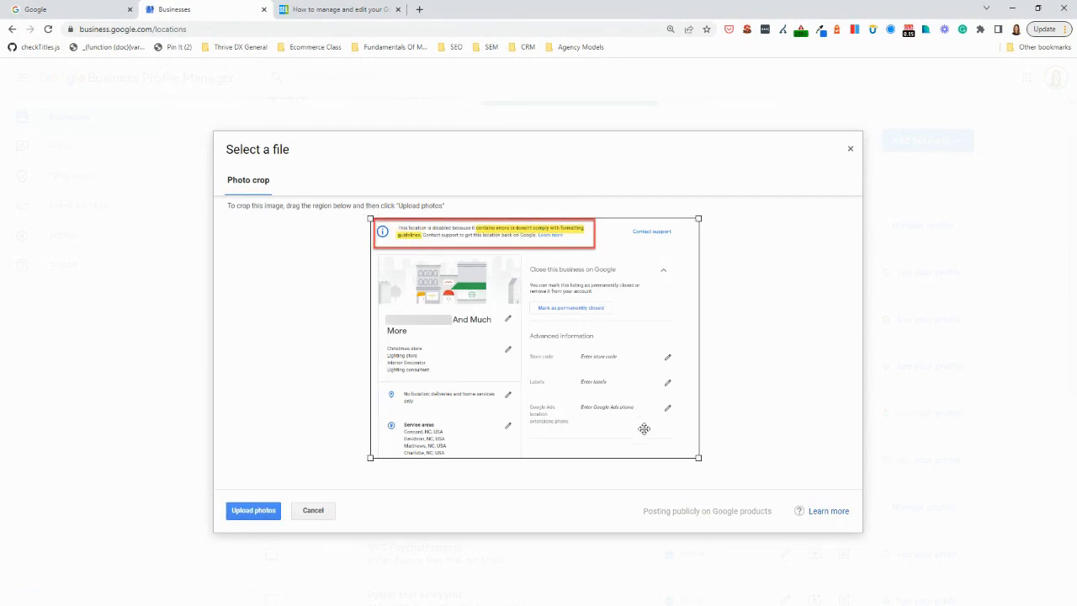
pyautogui.moveTo(700, 459); pyautogui.dragTo(621, 369)
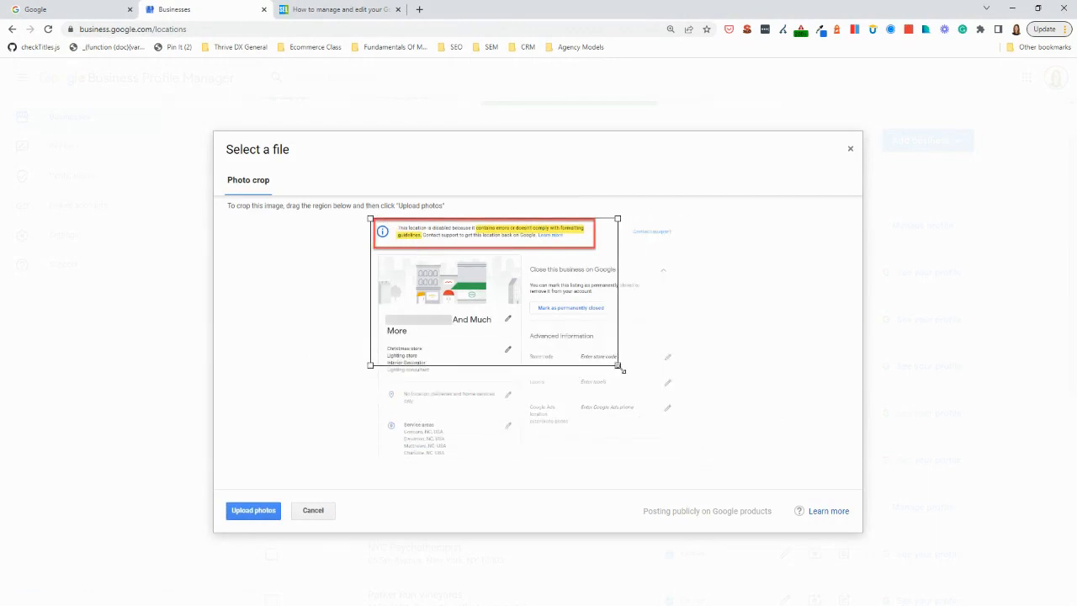
pyautogui.click(254, 510)
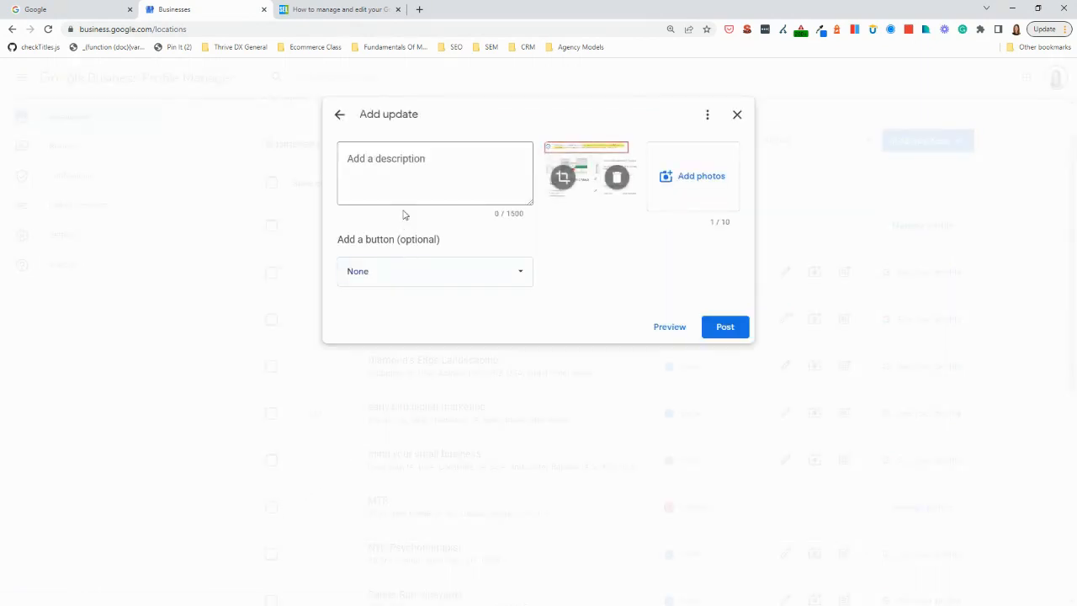
# Enter "Therejrkejawrlkj" as the update's description and add a Book button
pyautogui.click(397, 181)
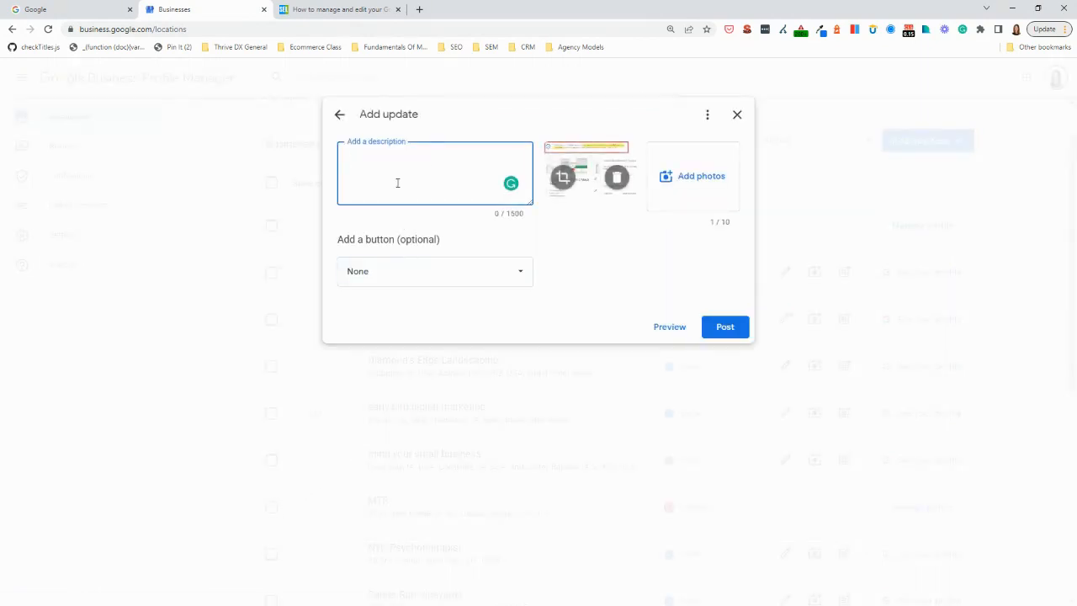
pyautogui.write('Therejrkejawrlkj')
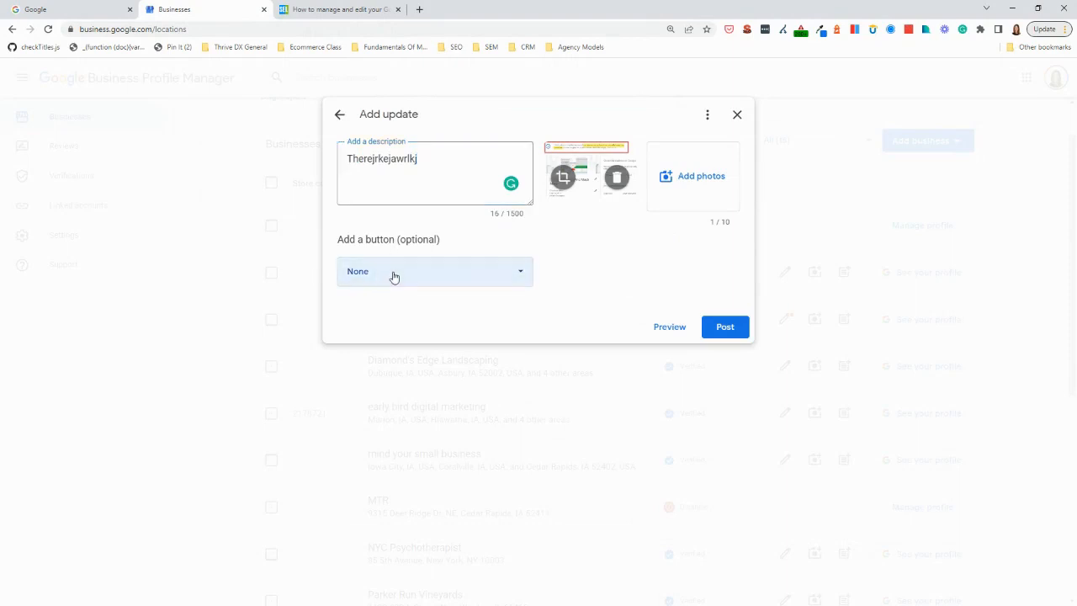
pyautogui.click(394, 273)
pyautogui.click(381, 335)
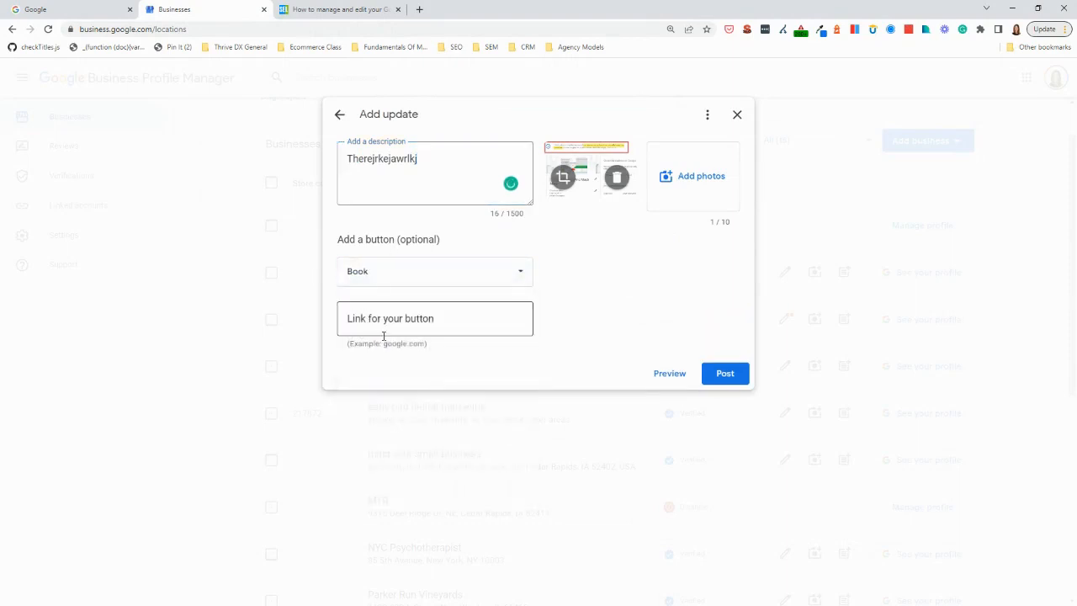
# Change the update's button to Call now and preview the post
pyautogui.click(380, 274)
pyautogui.click(364, 486)
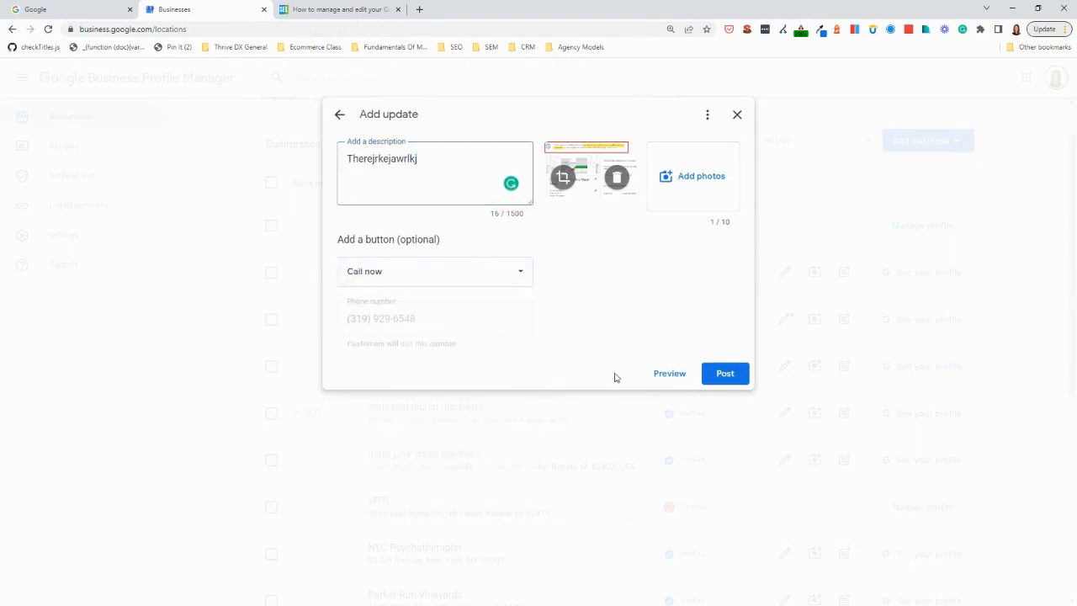
pyautogui.click(664, 378)
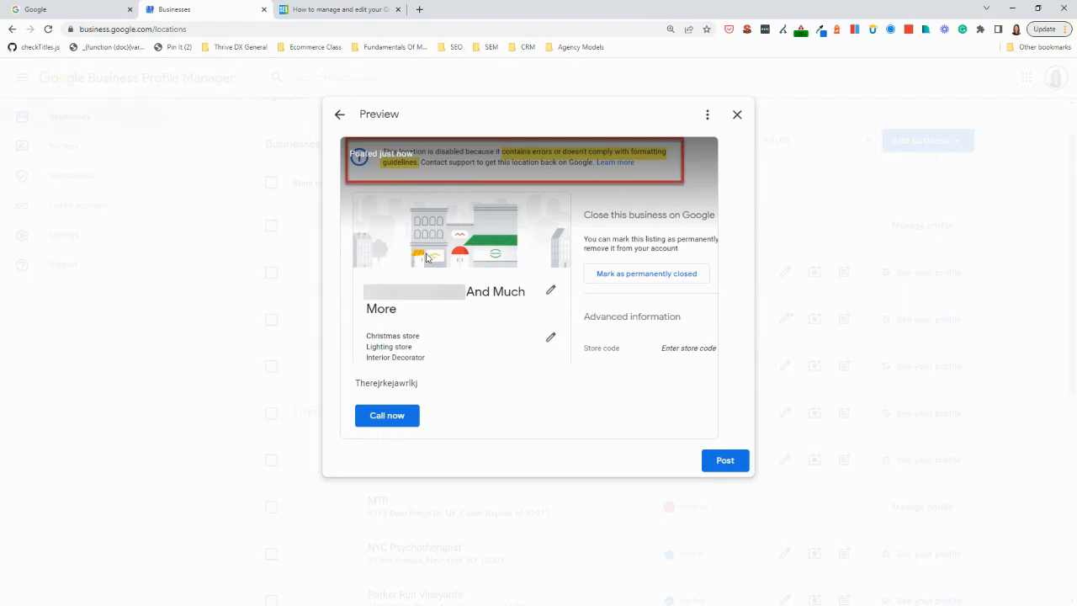
# Switch to the Google browser tab and search for early bird digital marketing
pyautogui.click(78, 12)
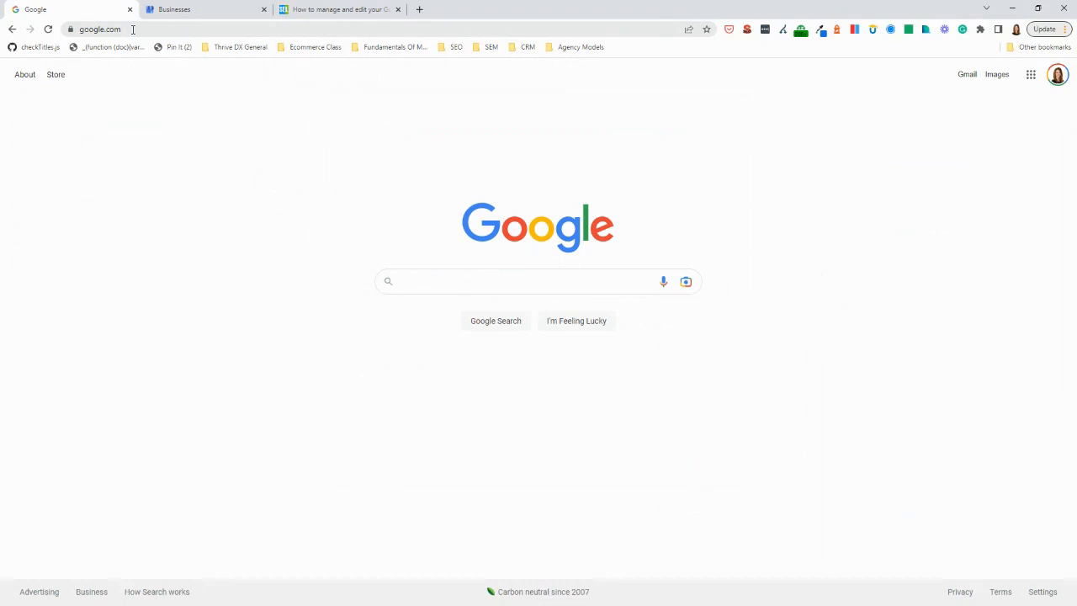
pyautogui.click(132, 29)
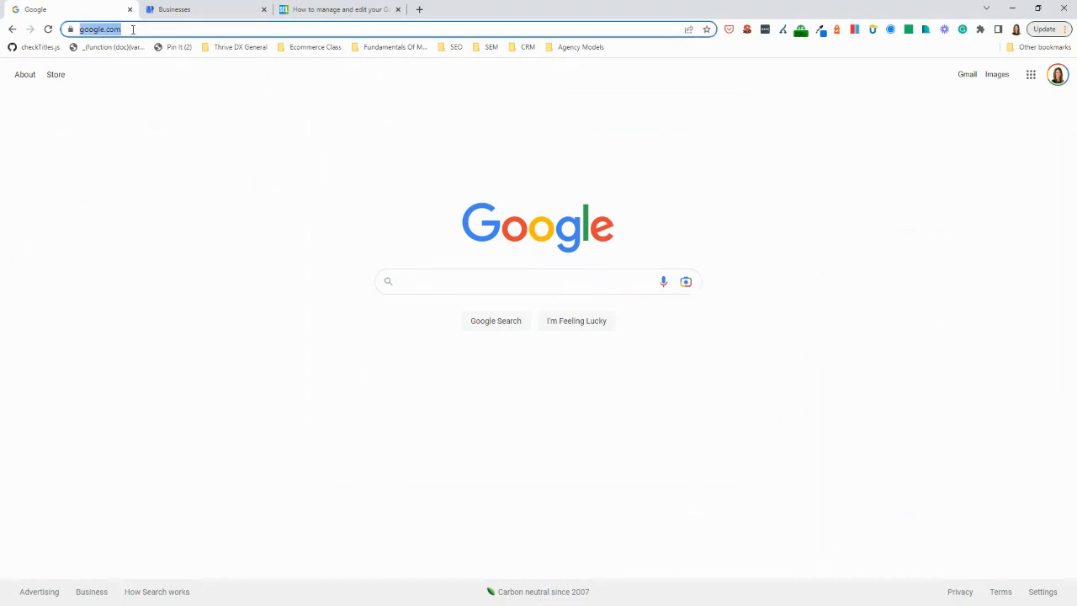
pyautogui.write('early bird digital marketing')
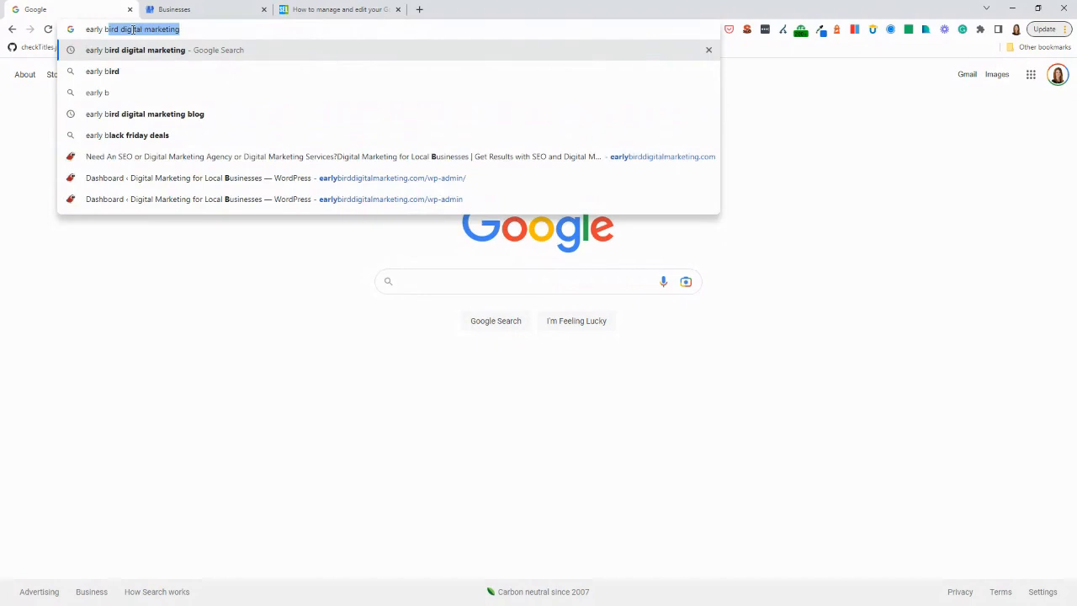
pyautogui.press('Return')
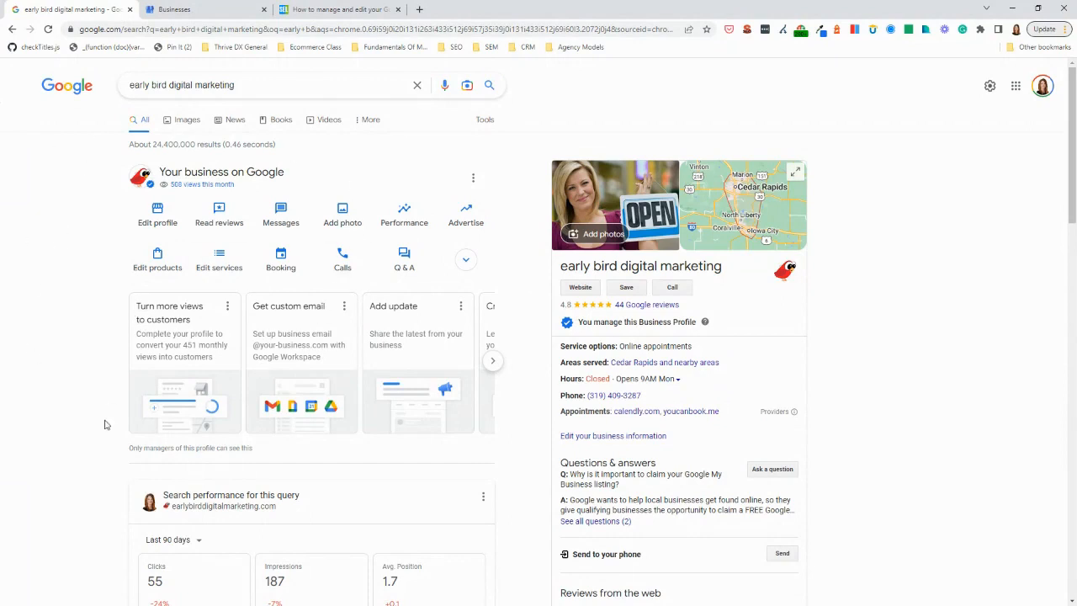
# Expand the business management options to show the full set of profile actions
pyautogui.click(468, 261)
pyautogui.click(468, 263)
pyautogui.click(468, 263)
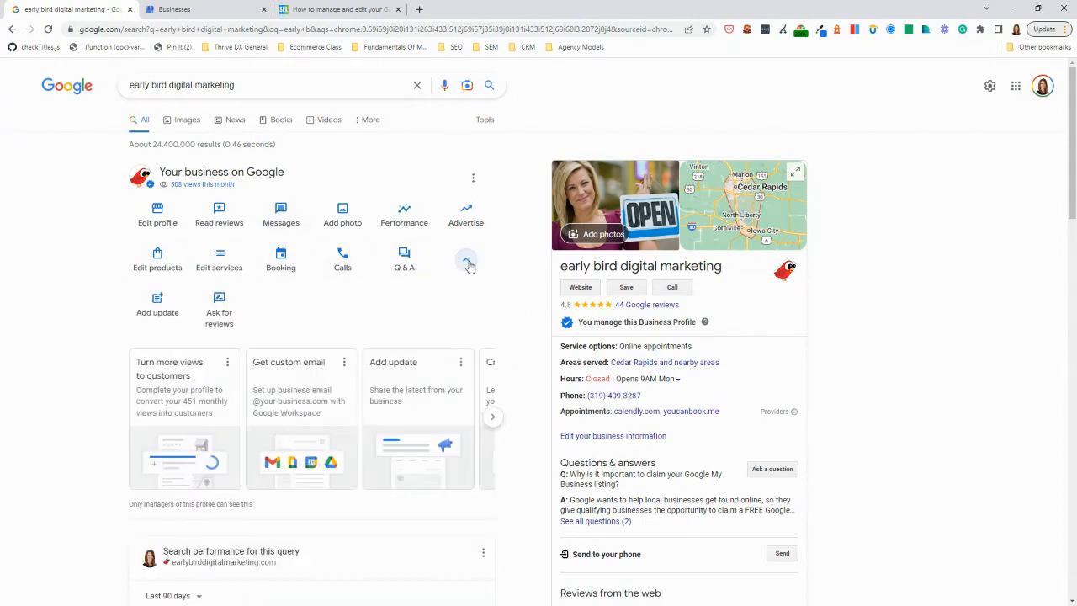
# Check the business profile's additional settings menu and bring up the remaining suggestion cards
pyautogui.click(474, 181)
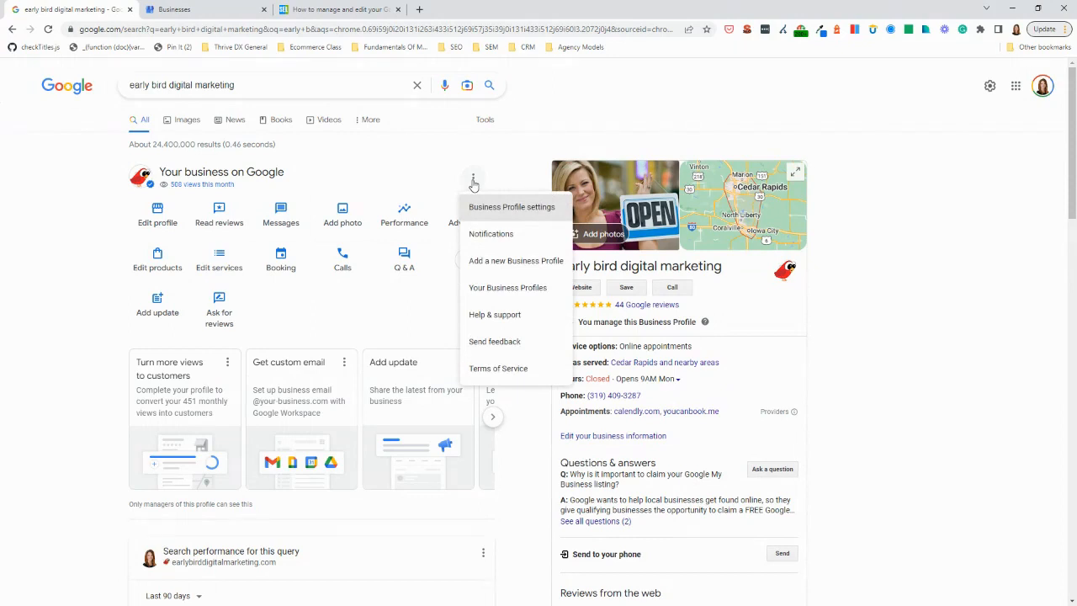
pyautogui.click(474, 181)
pyautogui.click(474, 181)
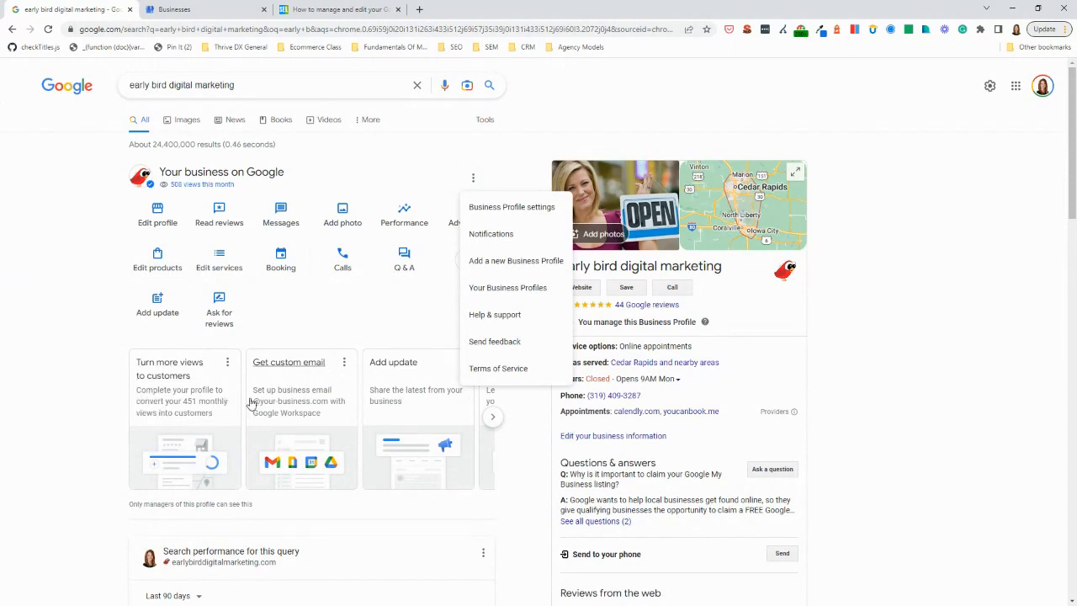
pyautogui.click(493, 417)
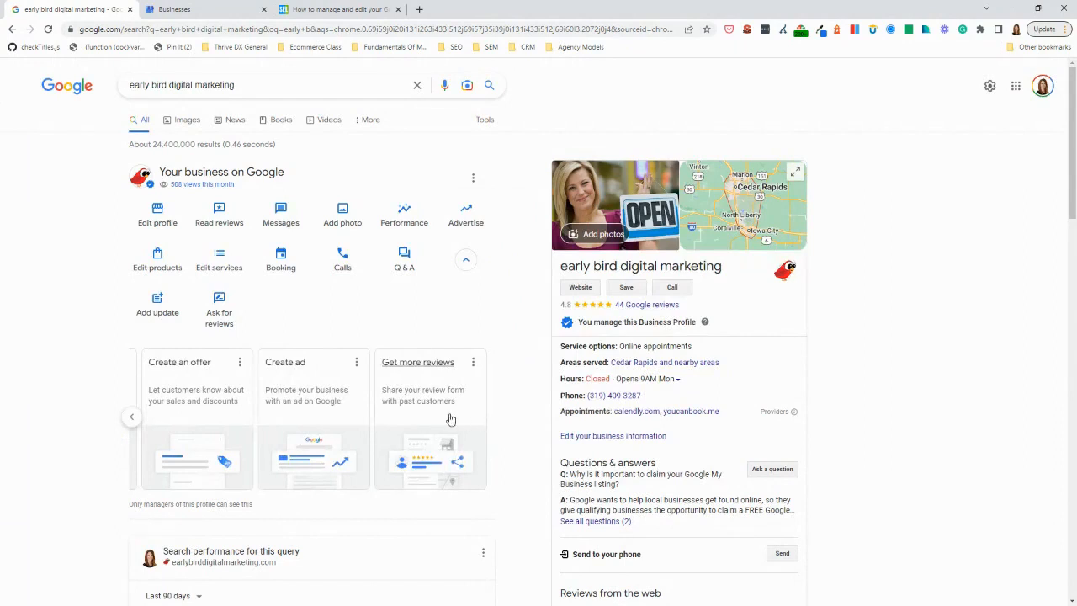
# Start an update post from the profile's management actions, attach the edit-suggested-changes-by-google image, and discard the draft
pyautogui.click(131, 416)
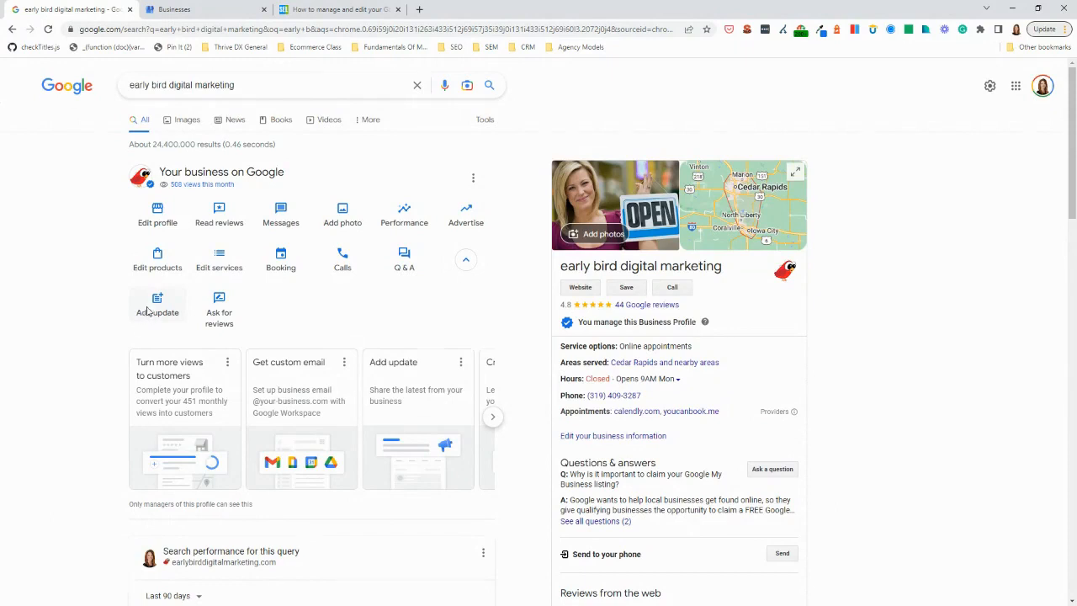
pyautogui.click(147, 311)
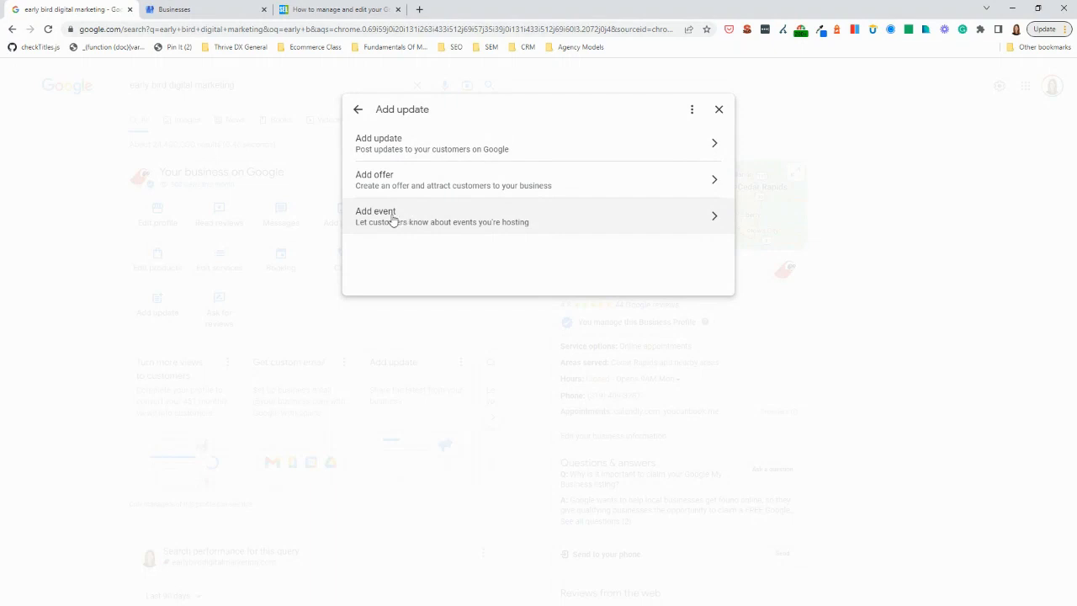
pyautogui.click(400, 148)
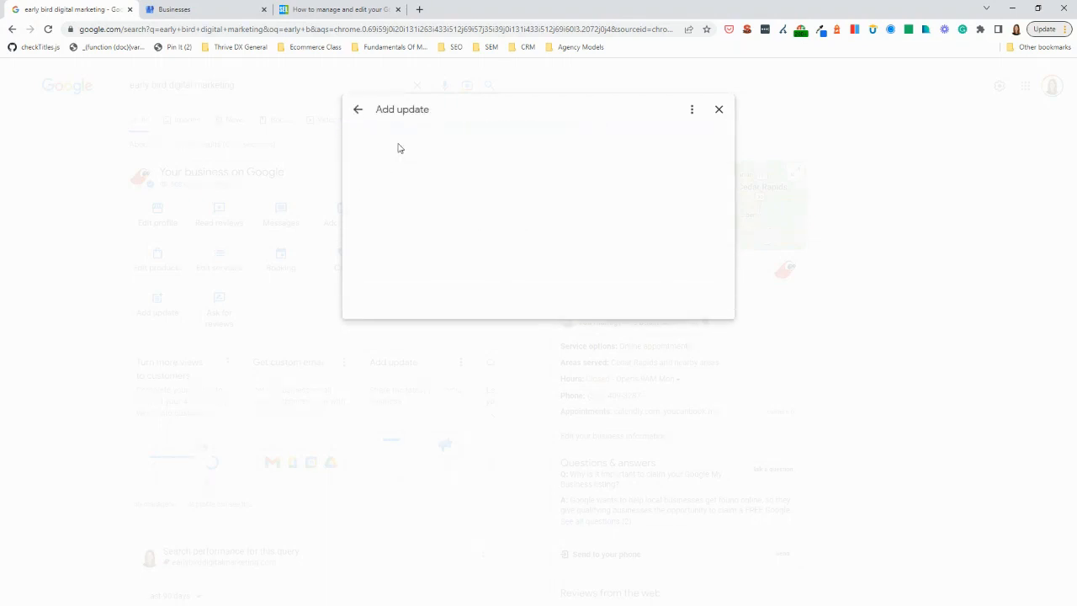
pyautogui.click(623, 203)
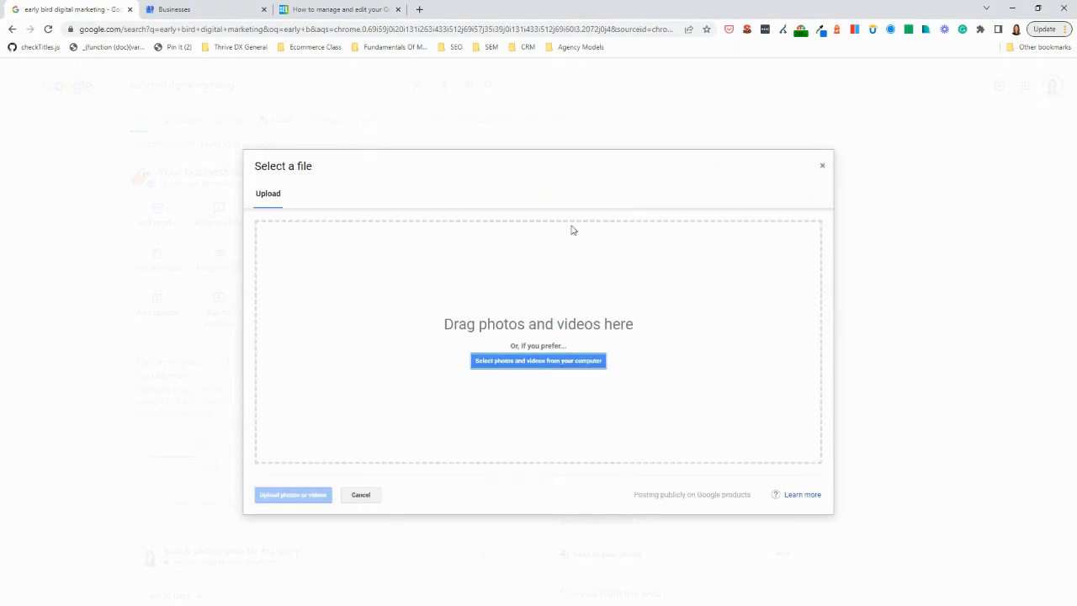
pyautogui.click(540, 361)
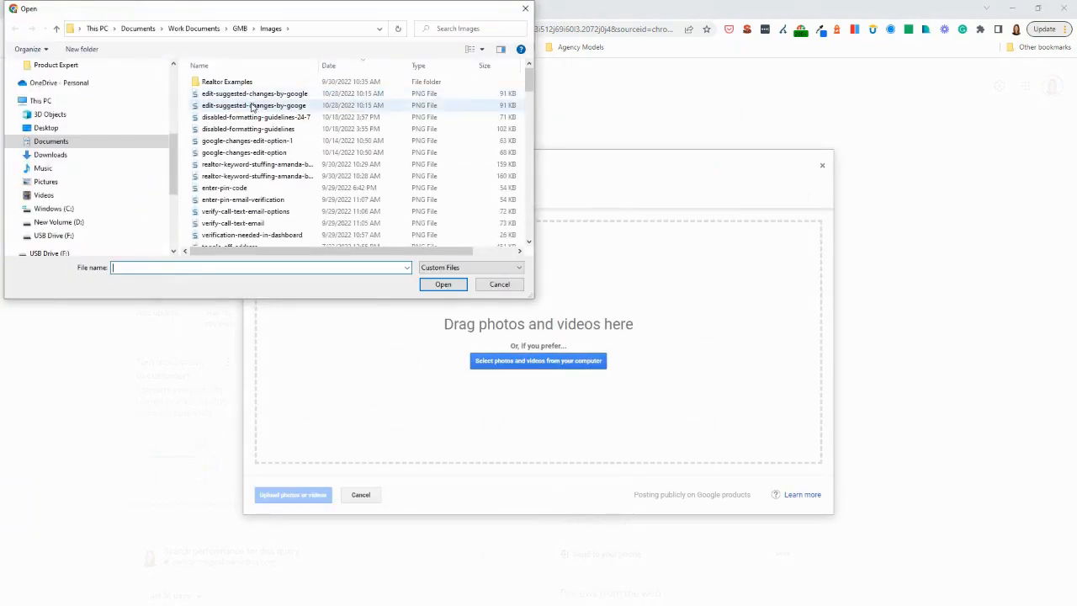
pyautogui.click(254, 95)
pyautogui.doubleClick(255, 96)
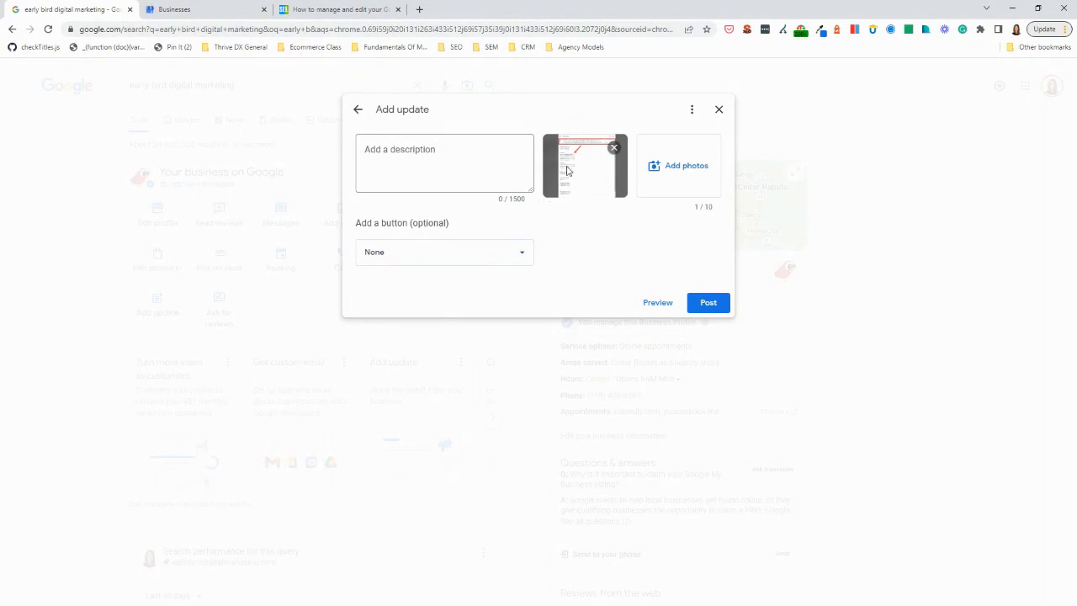
pyautogui.click(719, 110)
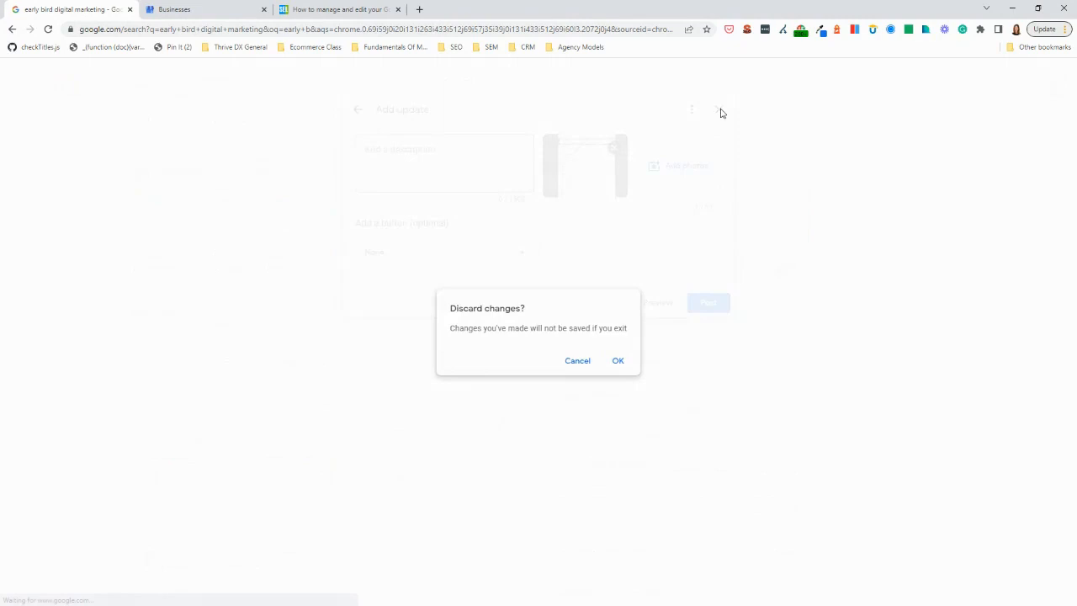
pyautogui.click(617, 361)
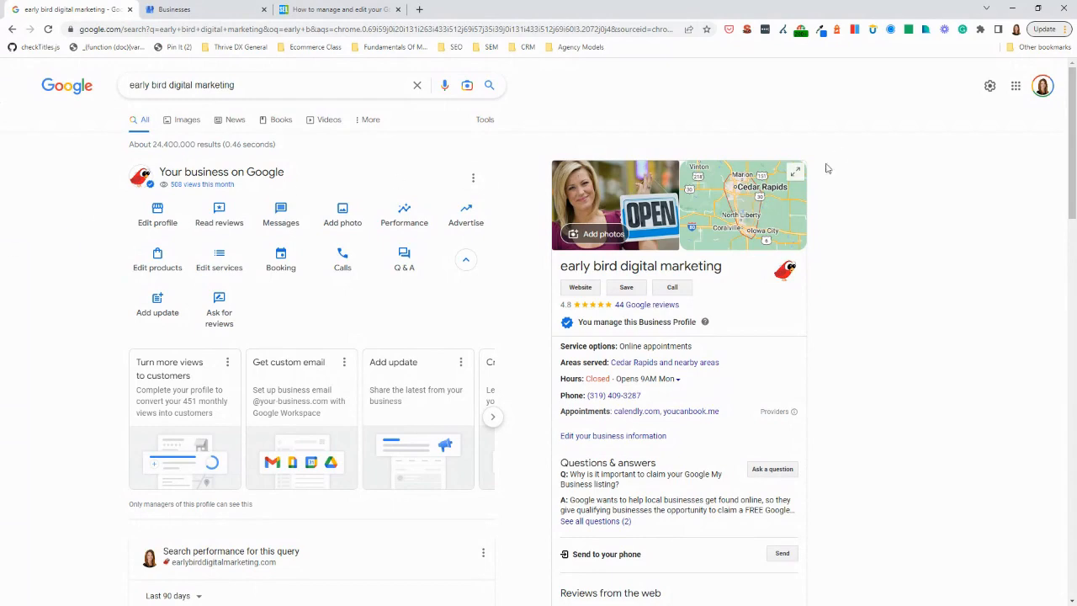
# Start an update from the knowledge panel's posts section, attach the google-changes-edit-option-1 image, and discard the draft
pyautogui.scroll(-3, 609, 226)
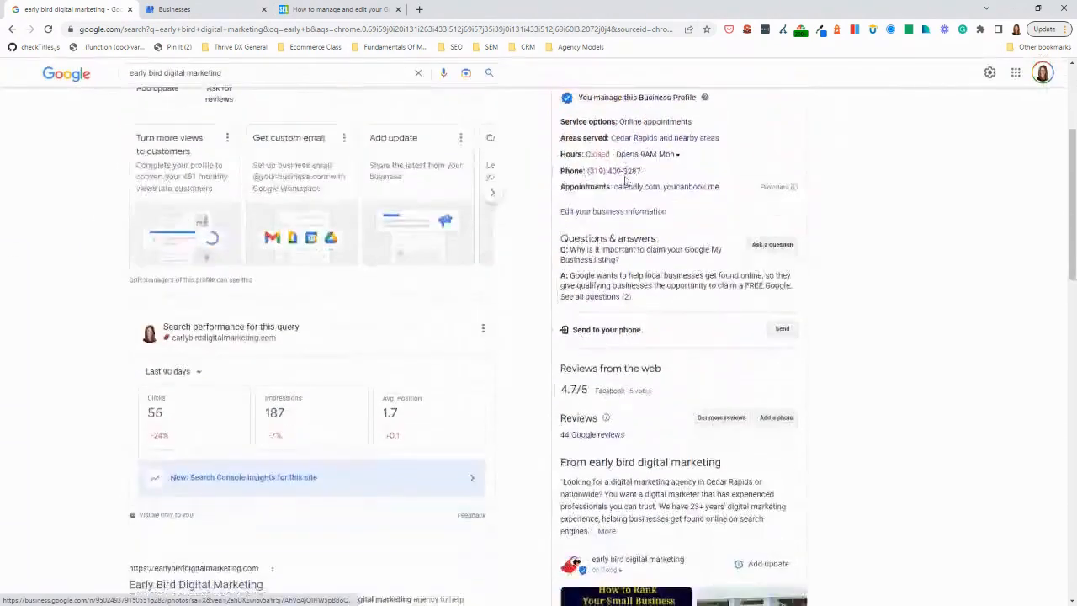
pyautogui.scroll(-3, 658, 303)
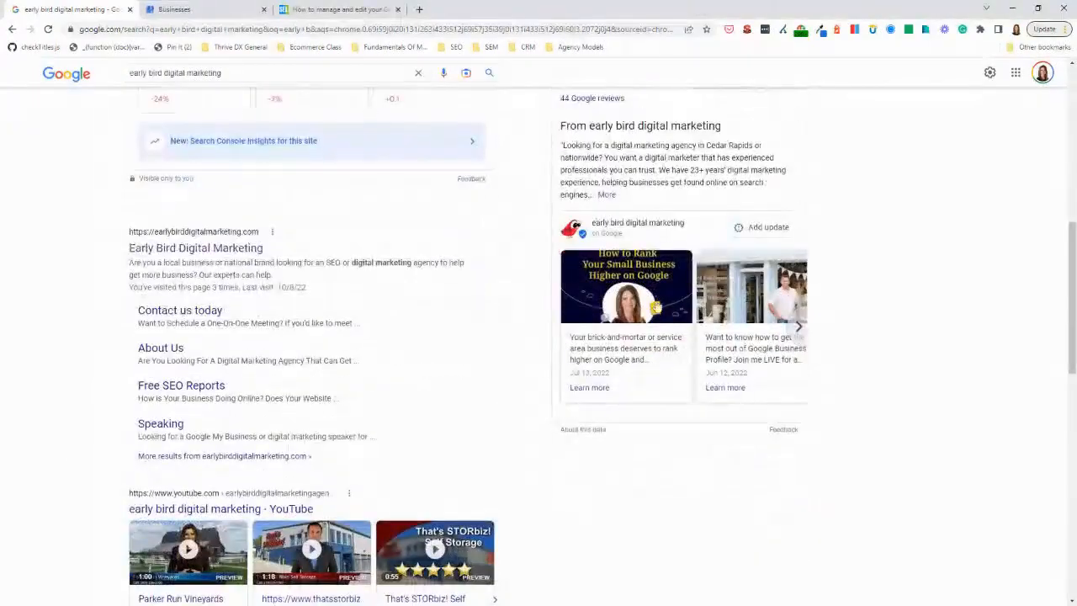
pyautogui.click(761, 233)
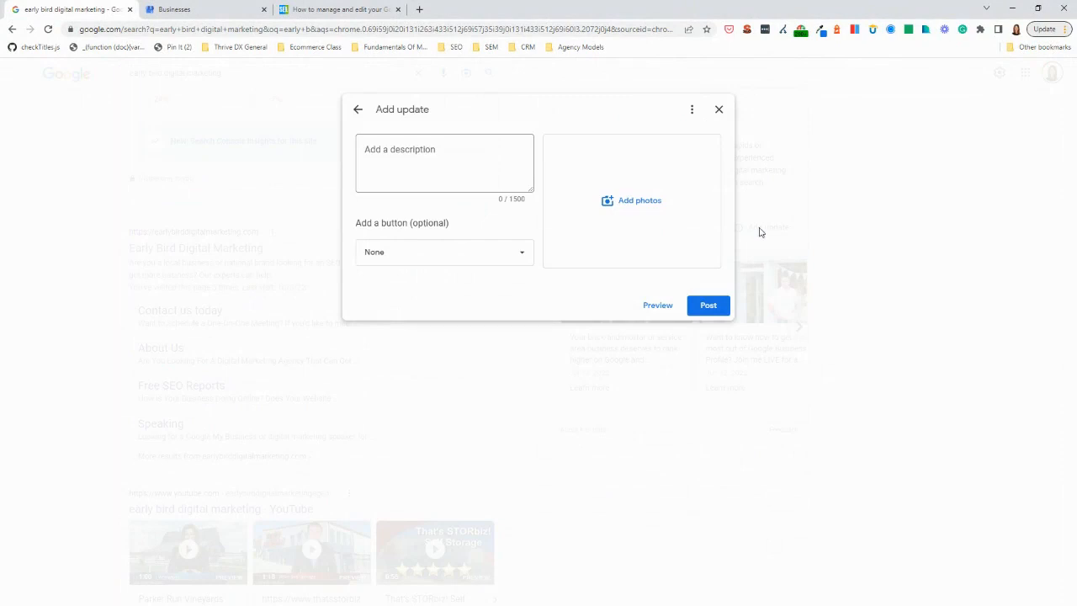
pyautogui.click(644, 215)
pyautogui.click(534, 362)
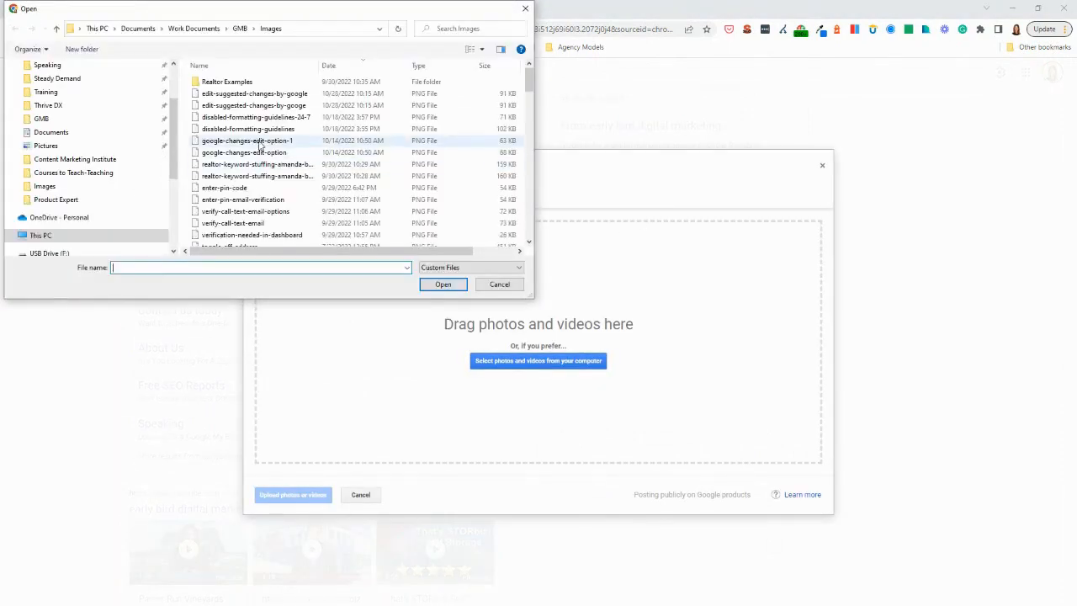
pyautogui.doubleClick(263, 141)
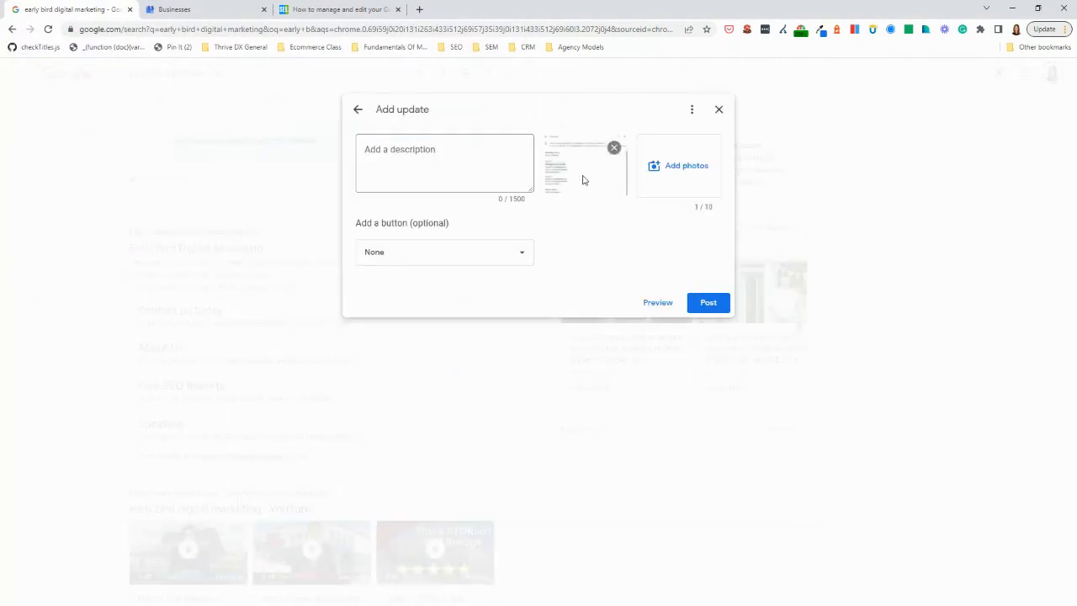
pyautogui.click(720, 110)
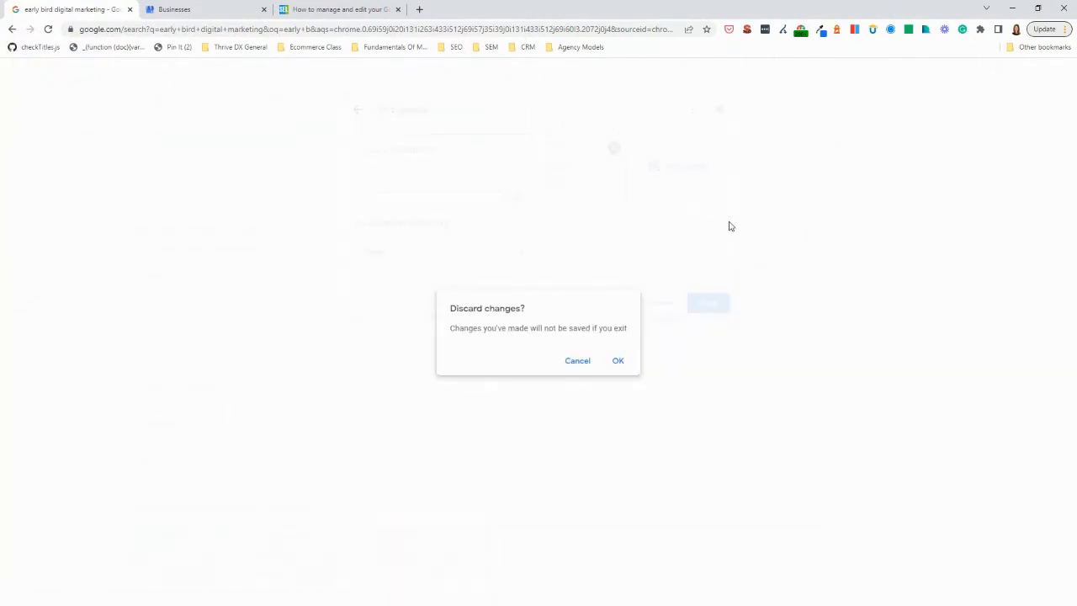
pyautogui.click(618, 362)
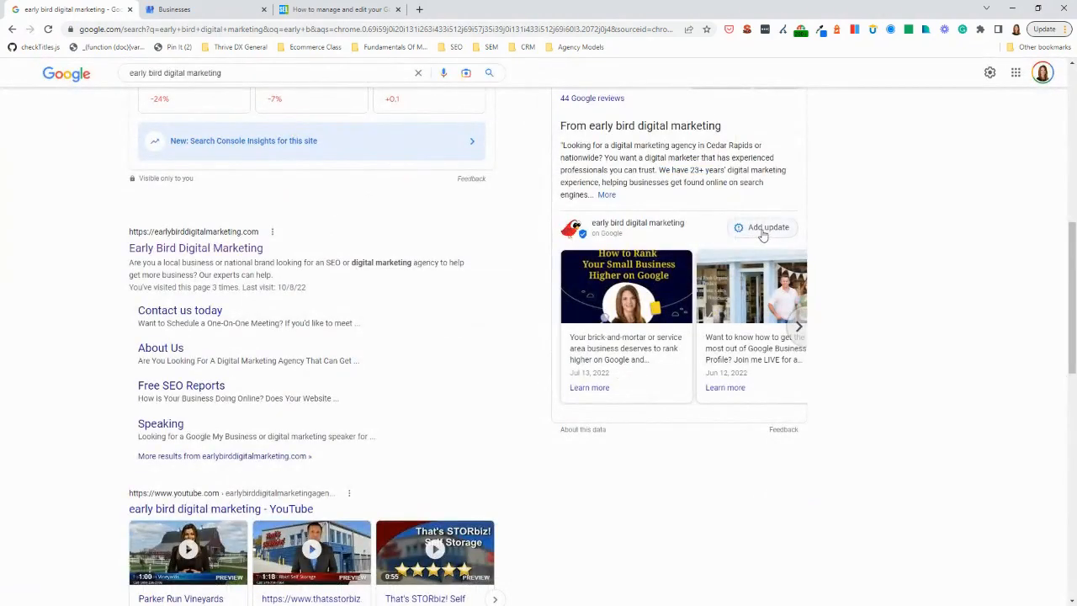
# Bring up the public photo upload from the business's knowledge panel and cancel it
pyautogui.scroll(7, 762, 235)
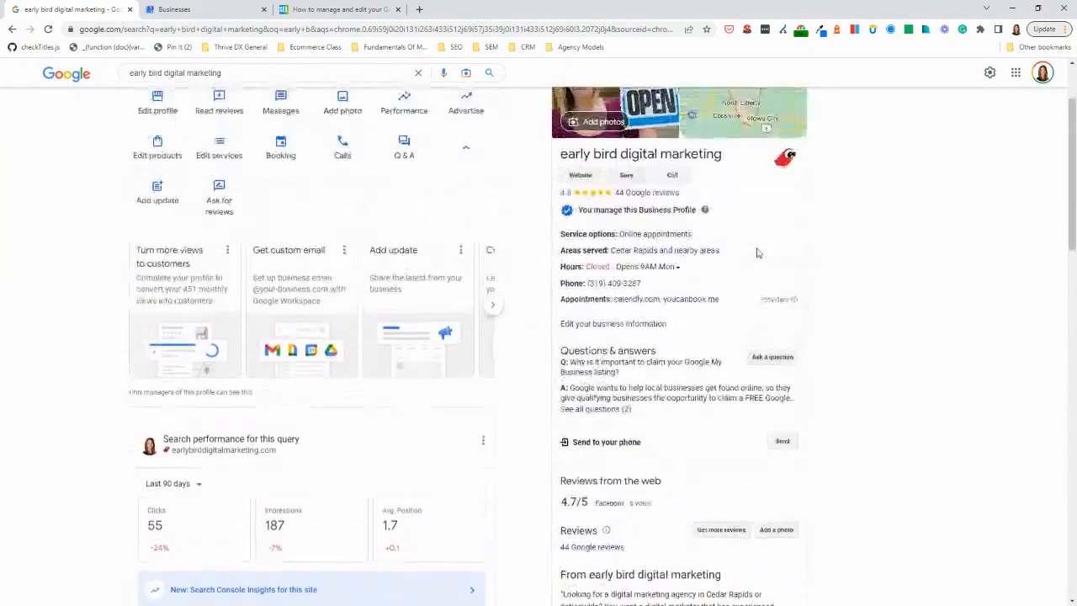
pyautogui.click(594, 234)
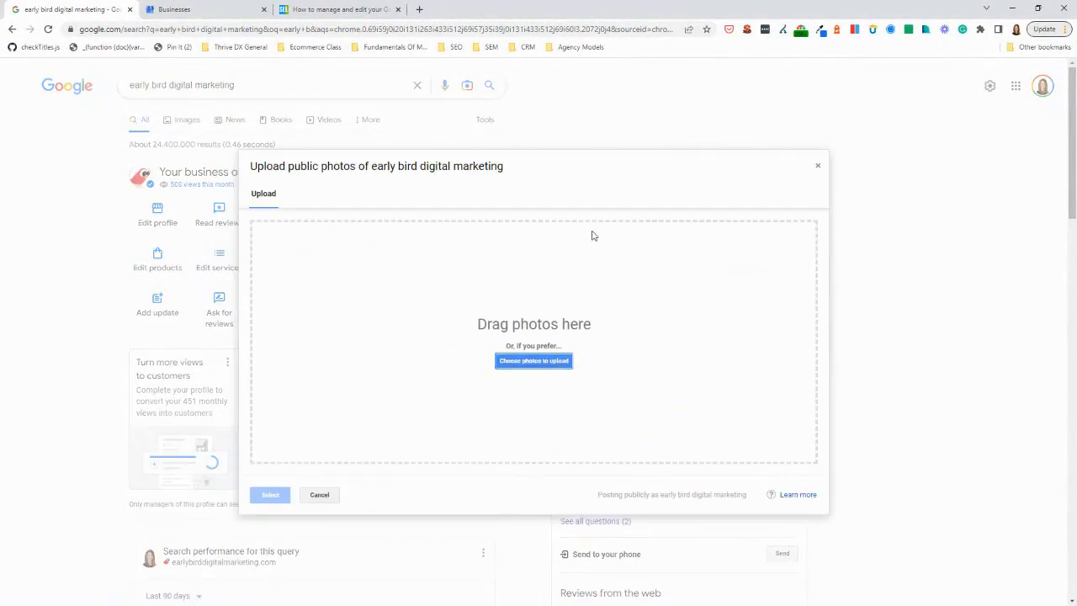
pyautogui.click(327, 498)
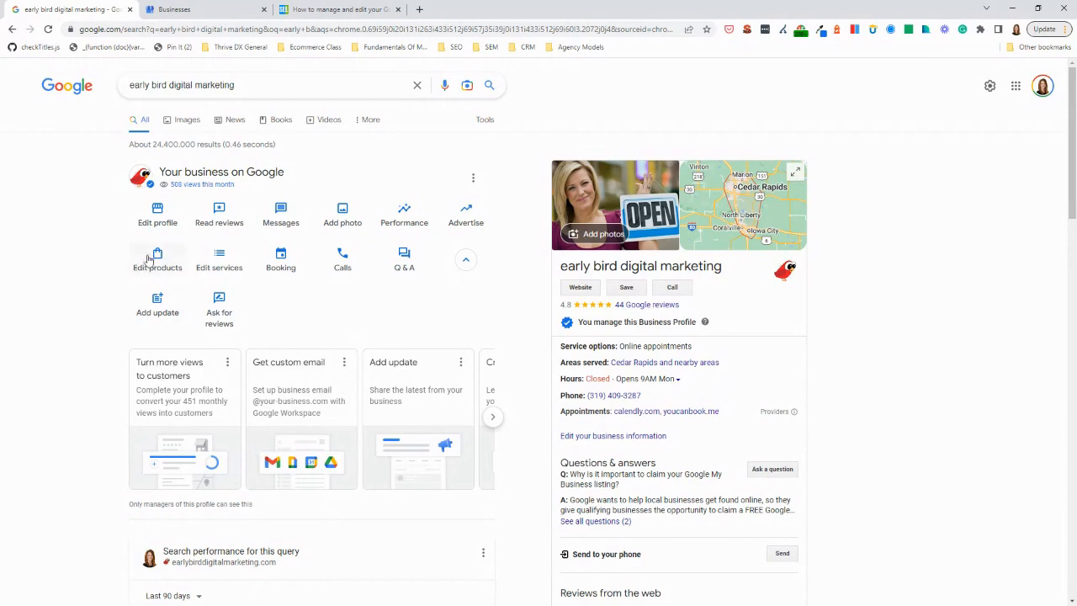
# Open the profile's business information for editing and skim all its sections from About to More
pyautogui.click(153, 219)
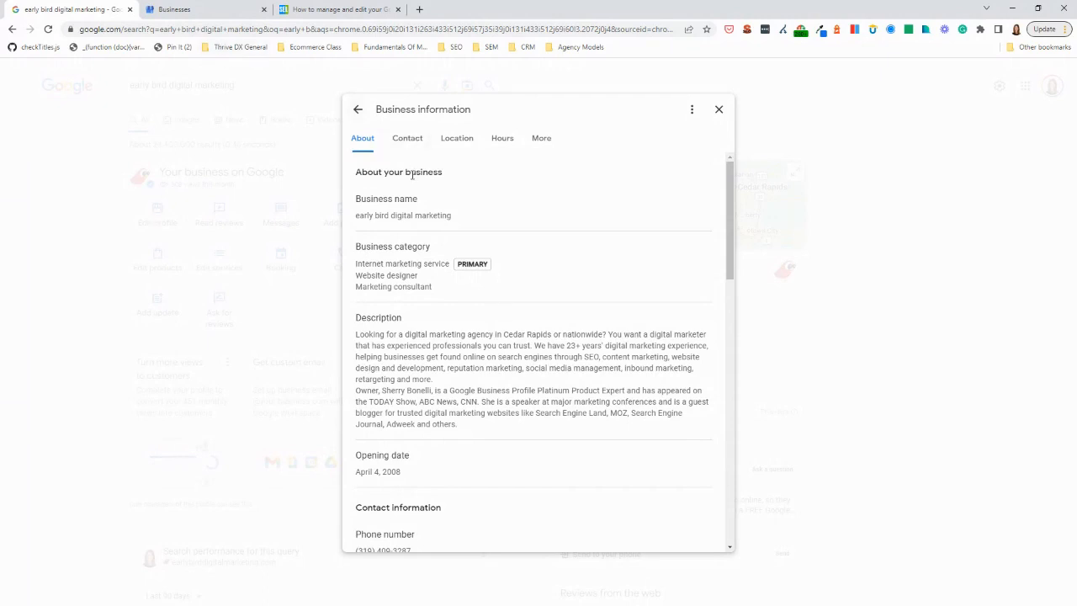
pyautogui.scroll(-6, 441, 345)
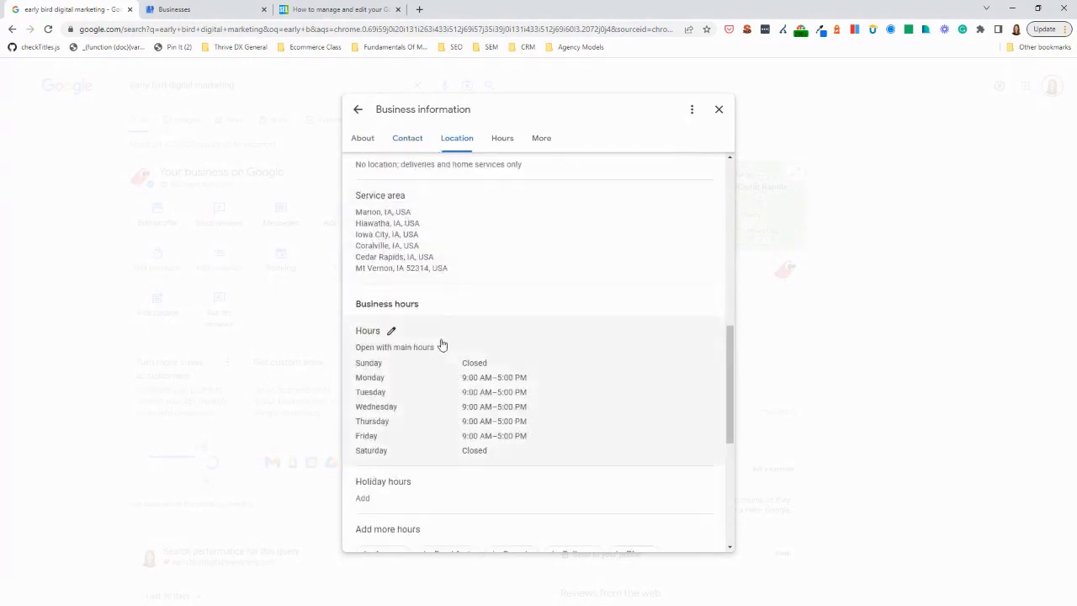
pyautogui.scroll(-4, 446, 349)
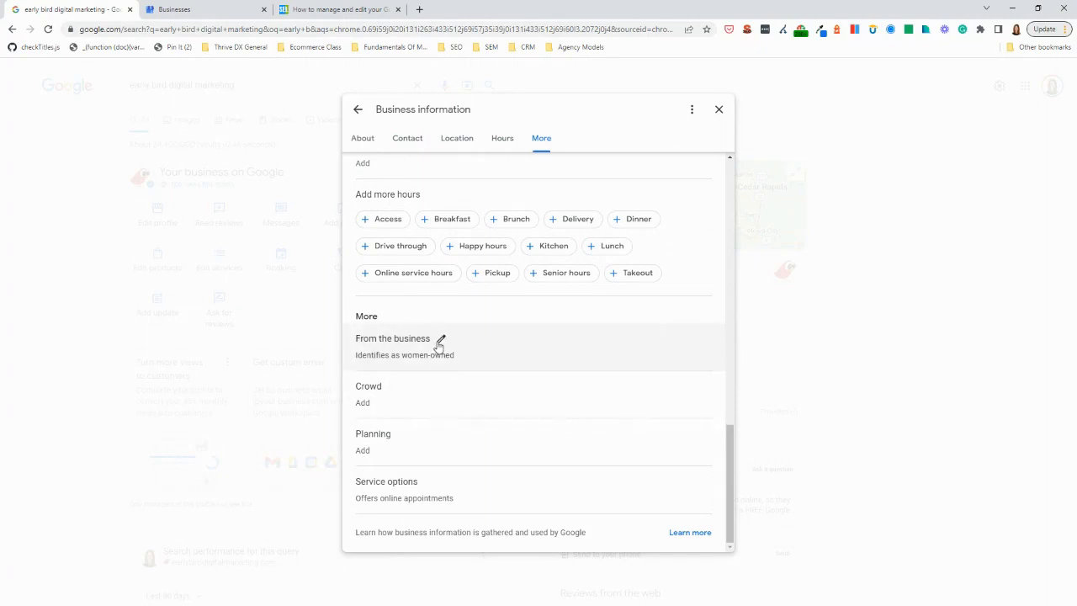
pyautogui.scroll(10, 637, 356)
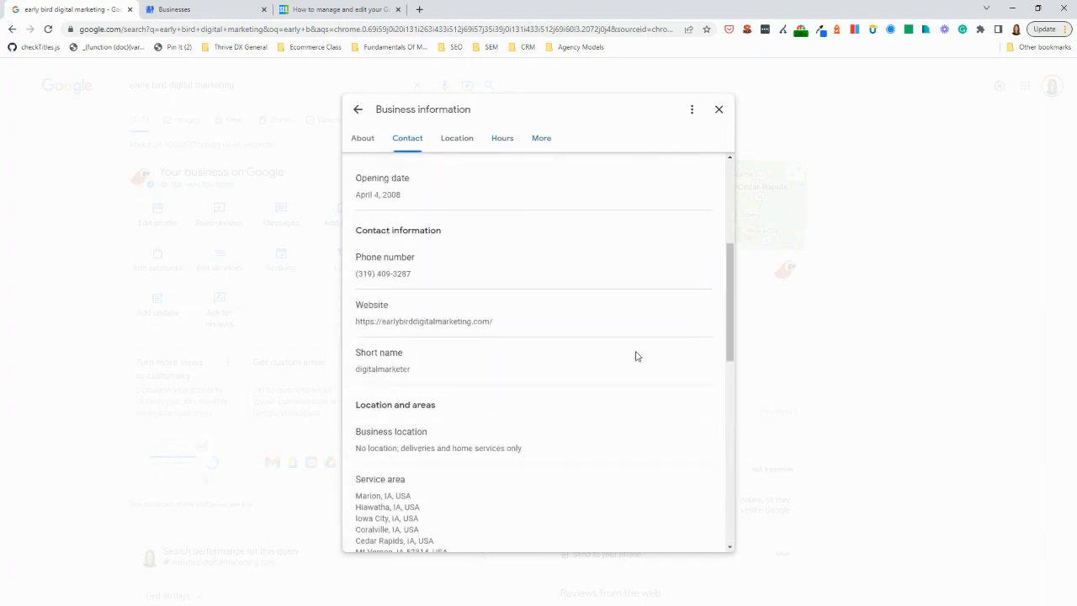
pyautogui.scroll(4, 637, 356)
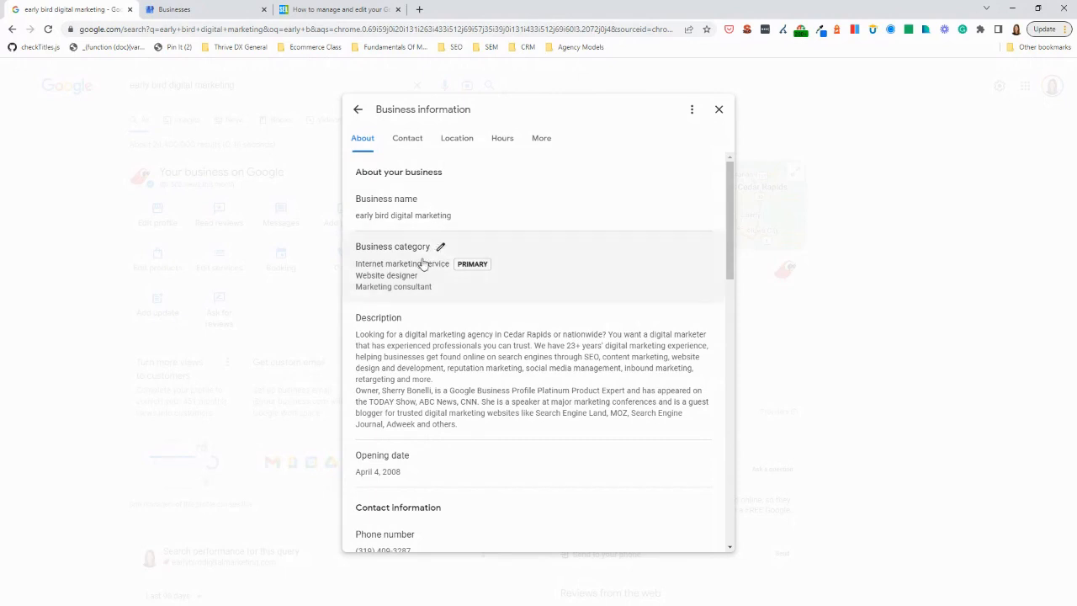
# Examine the description, contact details, location, service area, business hours and additional attributes in the business information
pyautogui.scroll(-3, 423, 266)
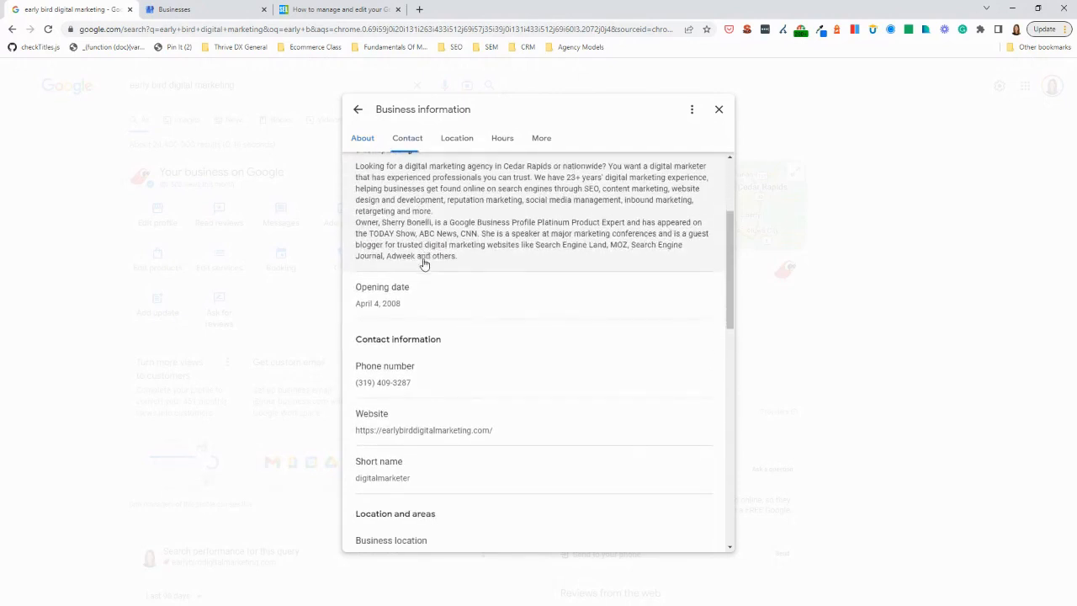
pyautogui.scroll(-3, 421, 296)
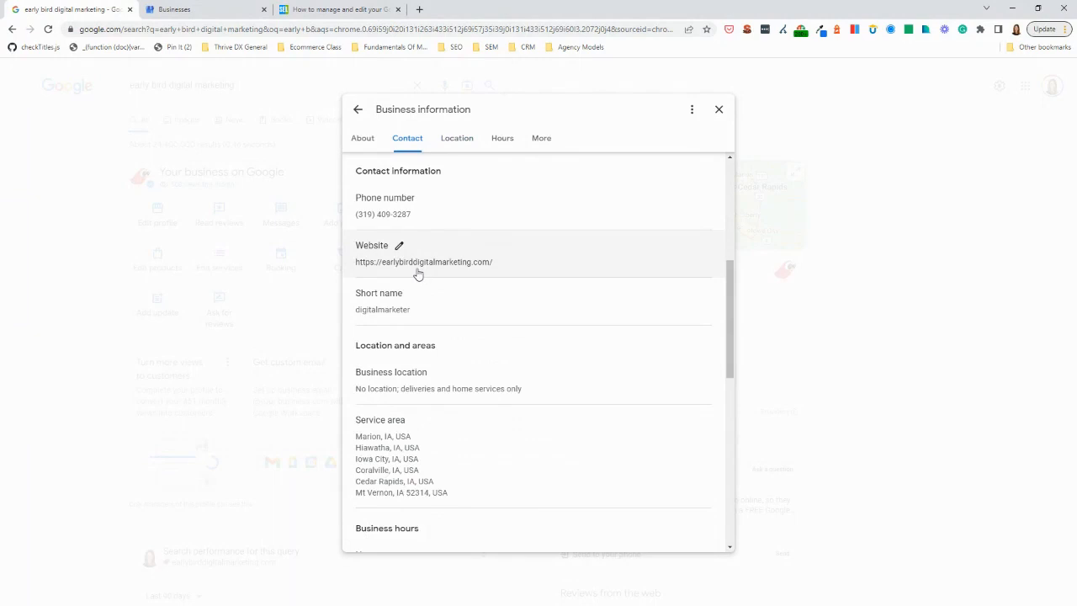
pyautogui.scroll(-1, 435, 236)
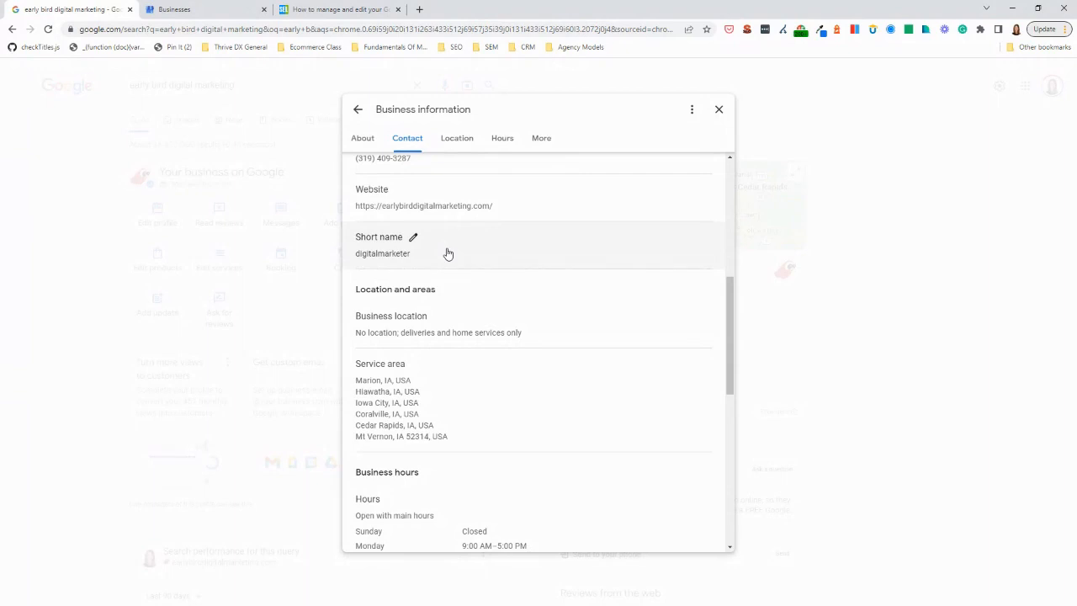
pyautogui.scroll(-1, 471, 261)
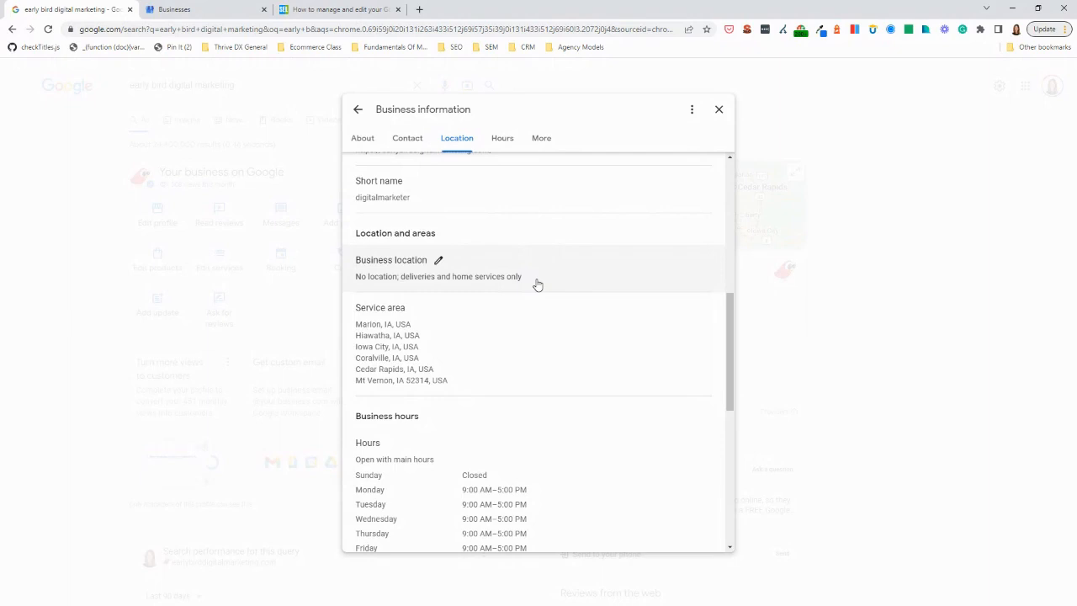
pyautogui.scroll(-2, 538, 285)
pyautogui.scroll(-1, 471, 269)
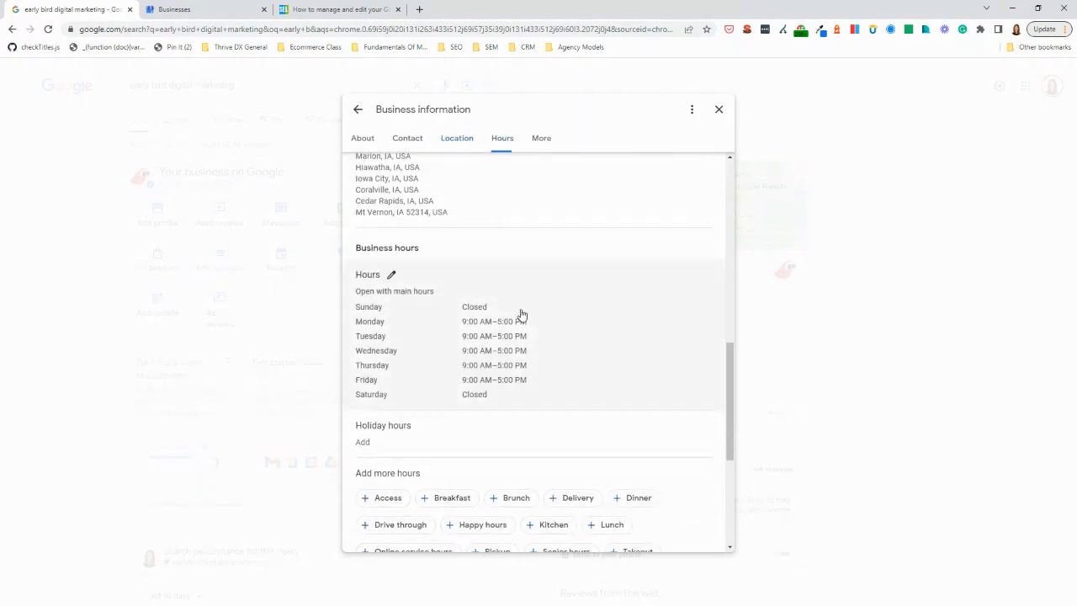
pyautogui.scroll(-2, 522, 307)
pyautogui.scroll(-1, 497, 313)
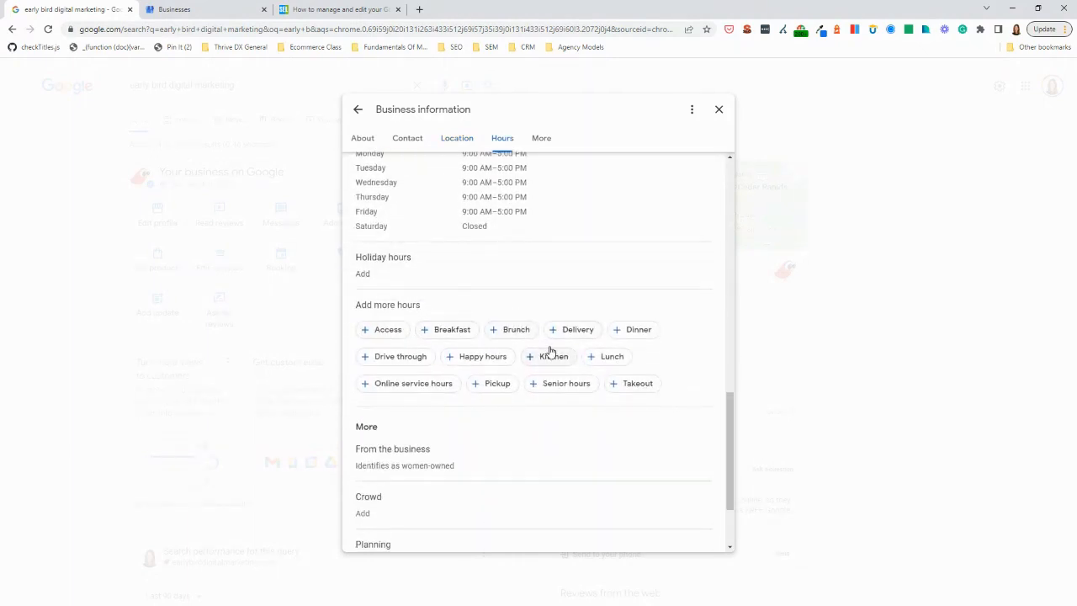
pyautogui.scroll(-2, 548, 351)
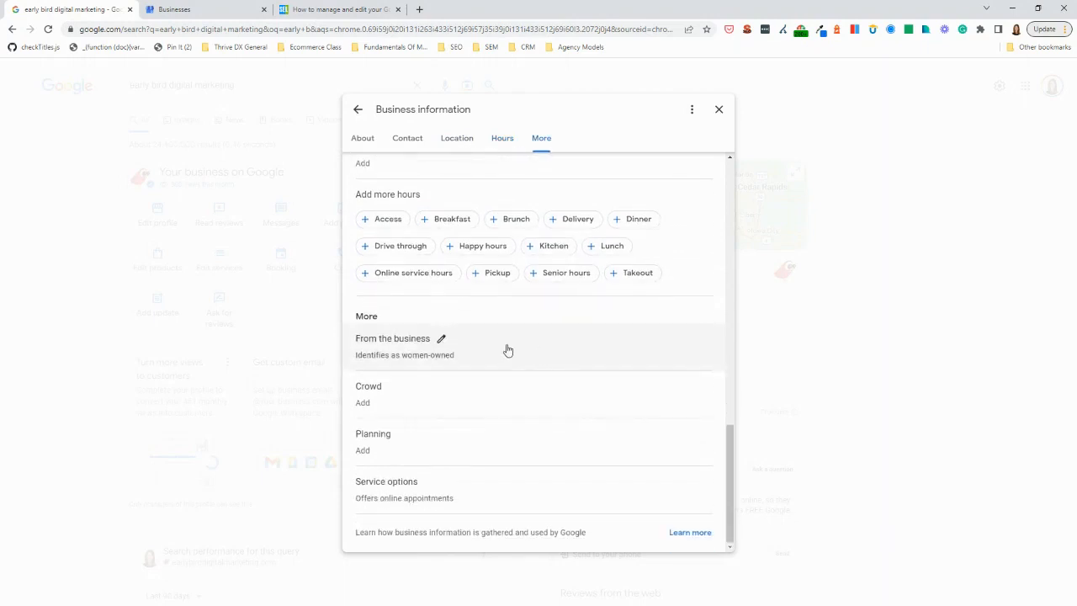
# Check the From the business and Planning attribute options without saving, and close the business information
pyautogui.click(507, 350)
pyautogui.scroll(-2, 455, 351)
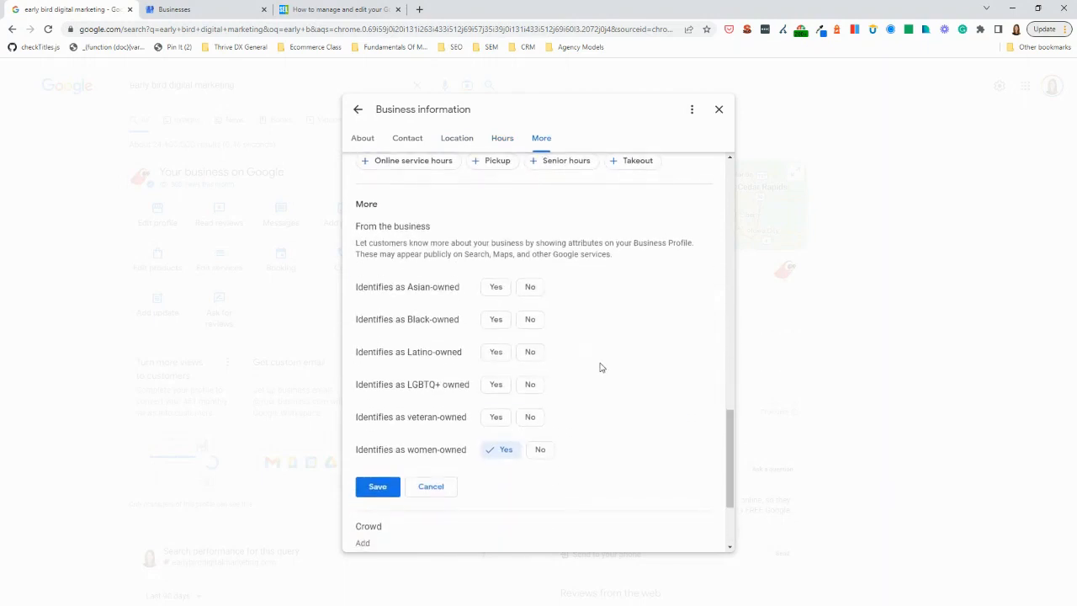
pyautogui.scroll(-2, 600, 366)
pyautogui.click(431, 377)
pyautogui.click(581, 430)
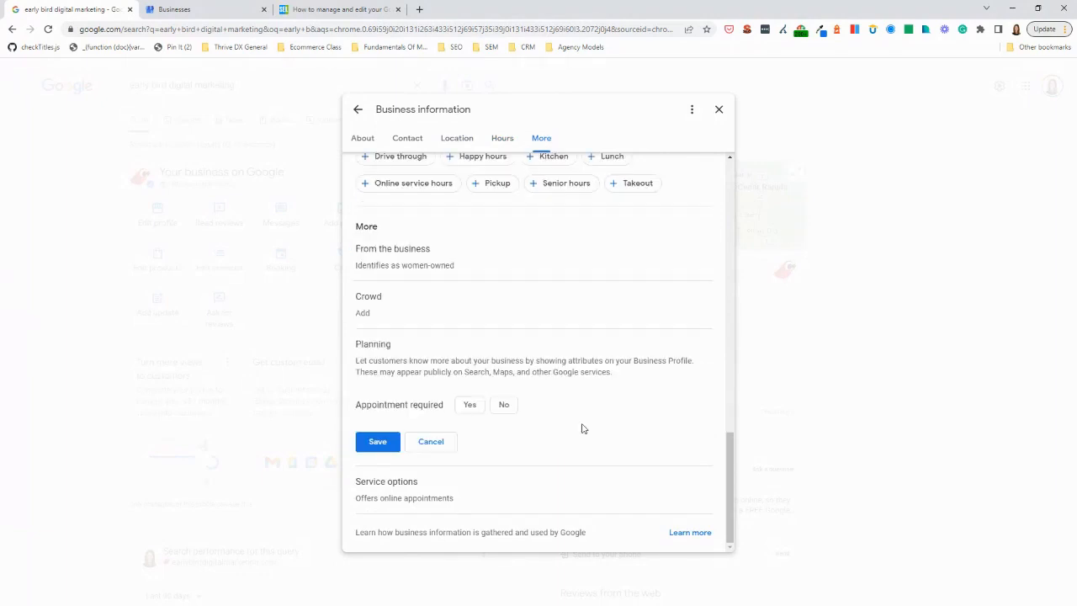
pyautogui.click(446, 441)
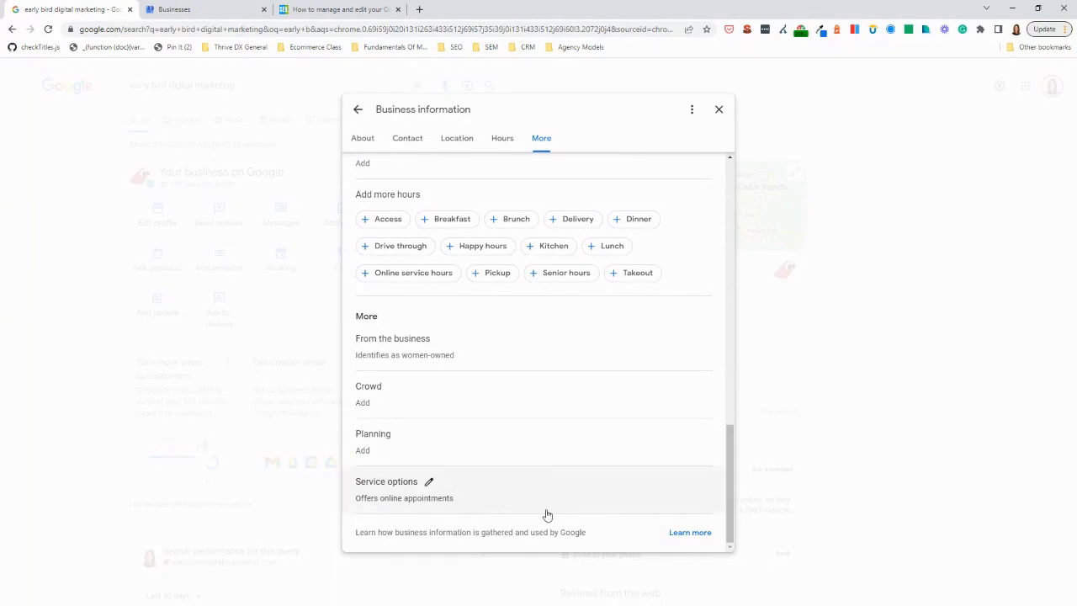
pyautogui.scroll(10, 680, 366)
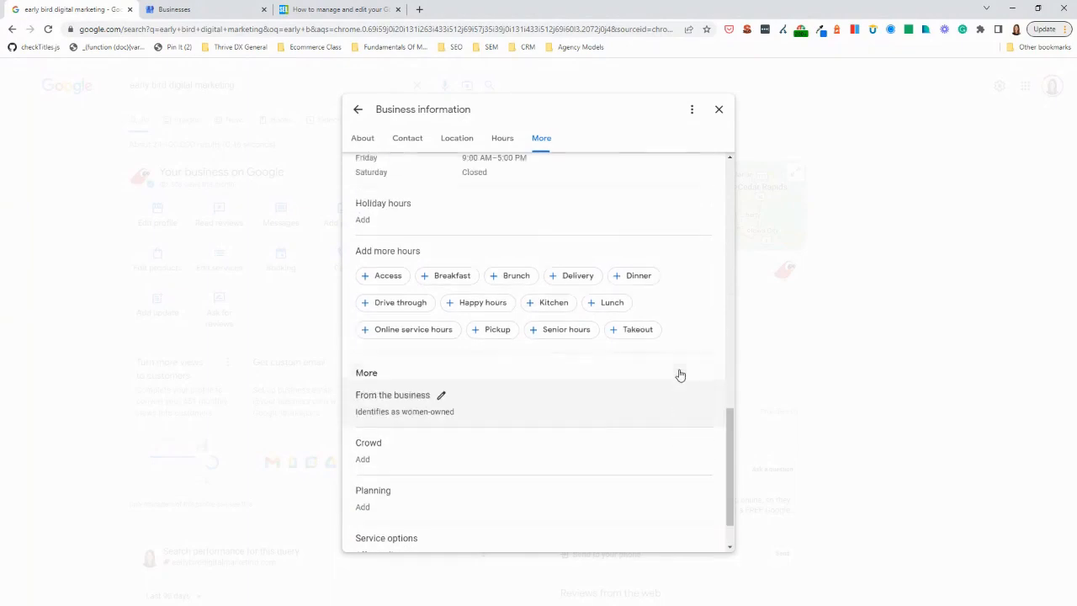
pyautogui.click(719, 110)
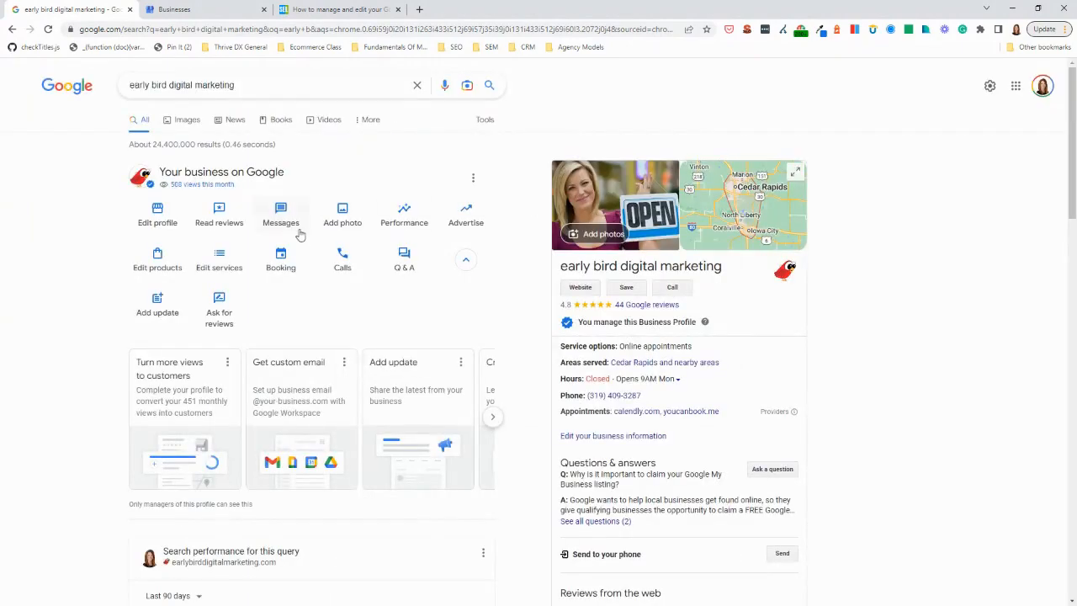
# Sort the business's Google reviews by newest and copy the link for getting more reviews
pyautogui.click(216, 217)
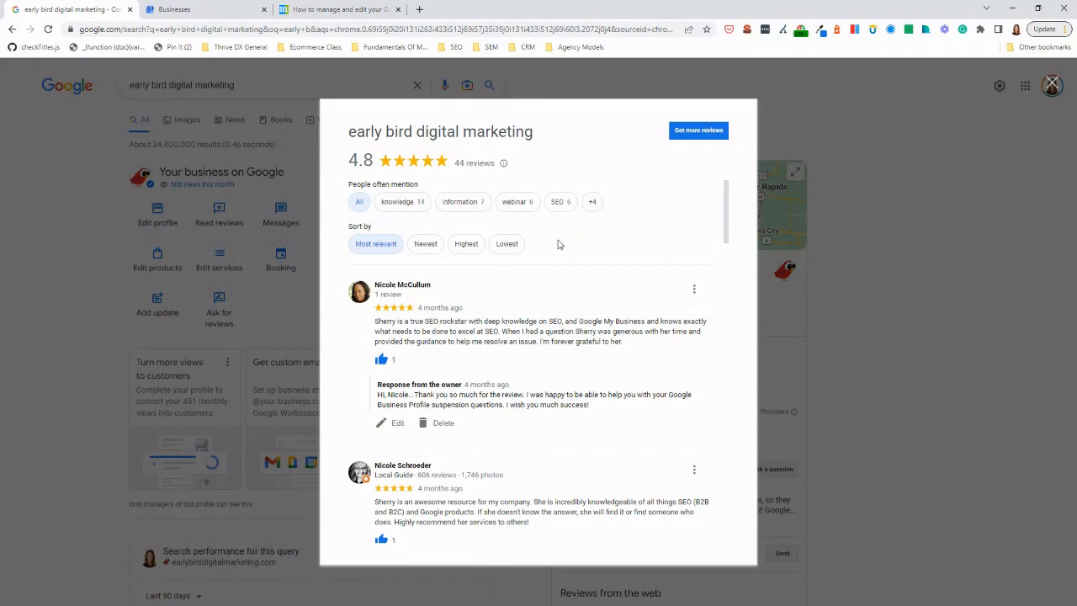
pyautogui.click(427, 244)
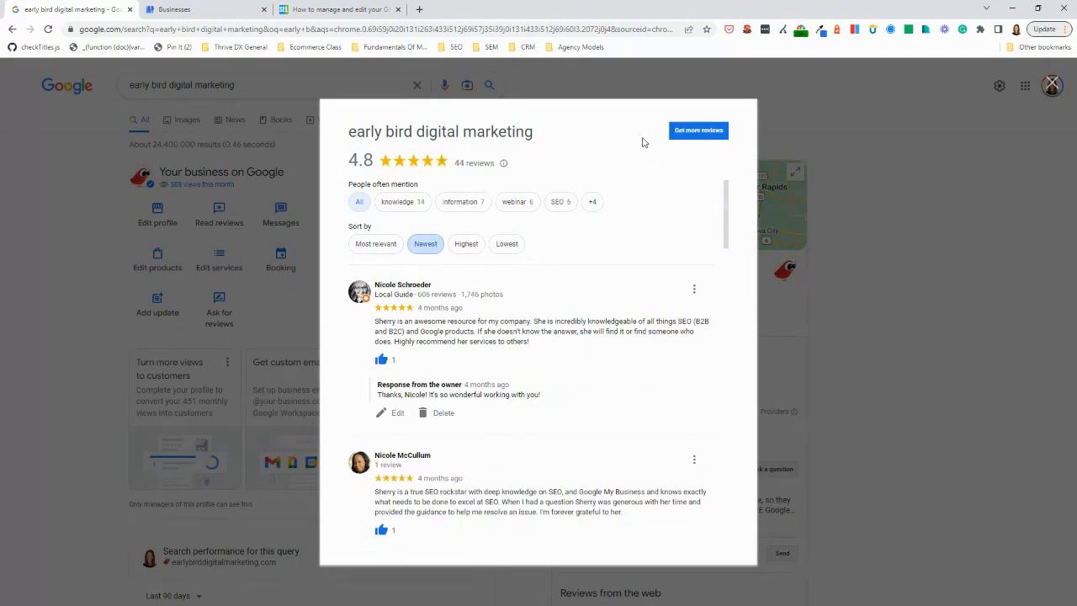
pyautogui.click(707, 131)
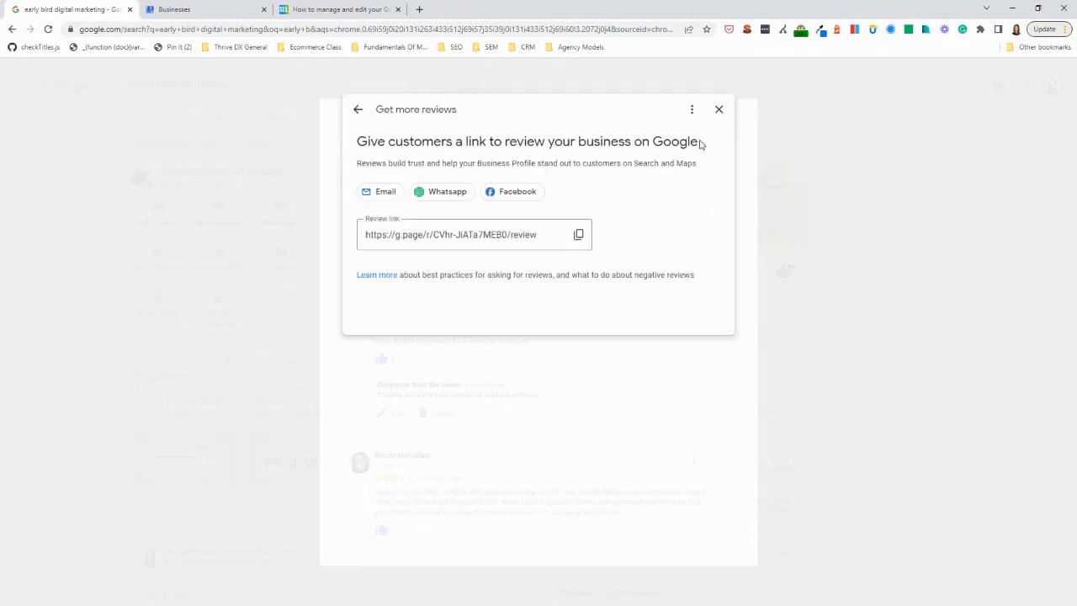
pyautogui.click(579, 235)
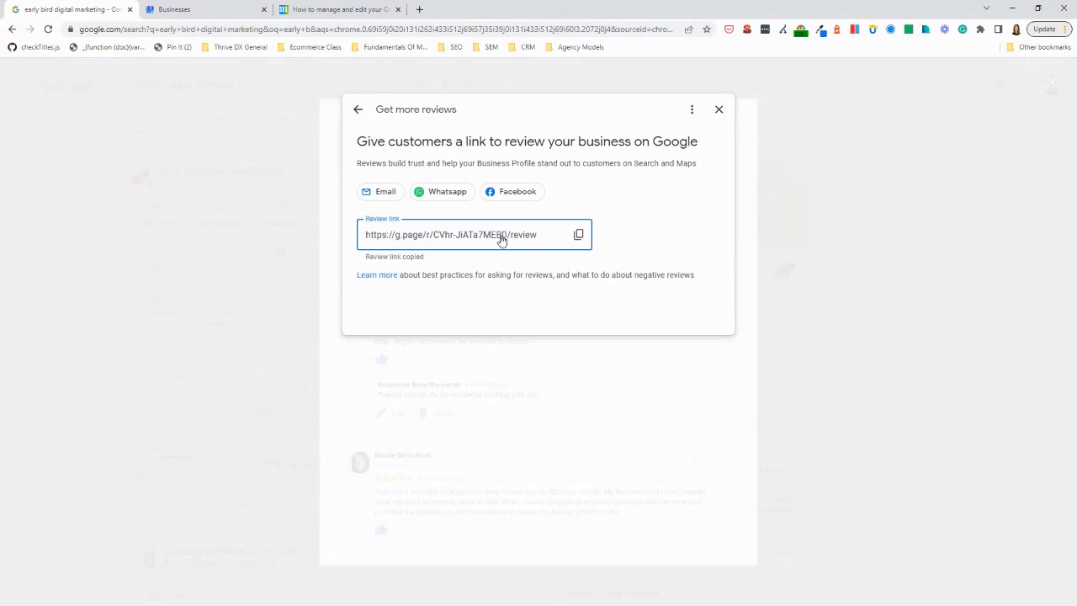
pyautogui.click(720, 110)
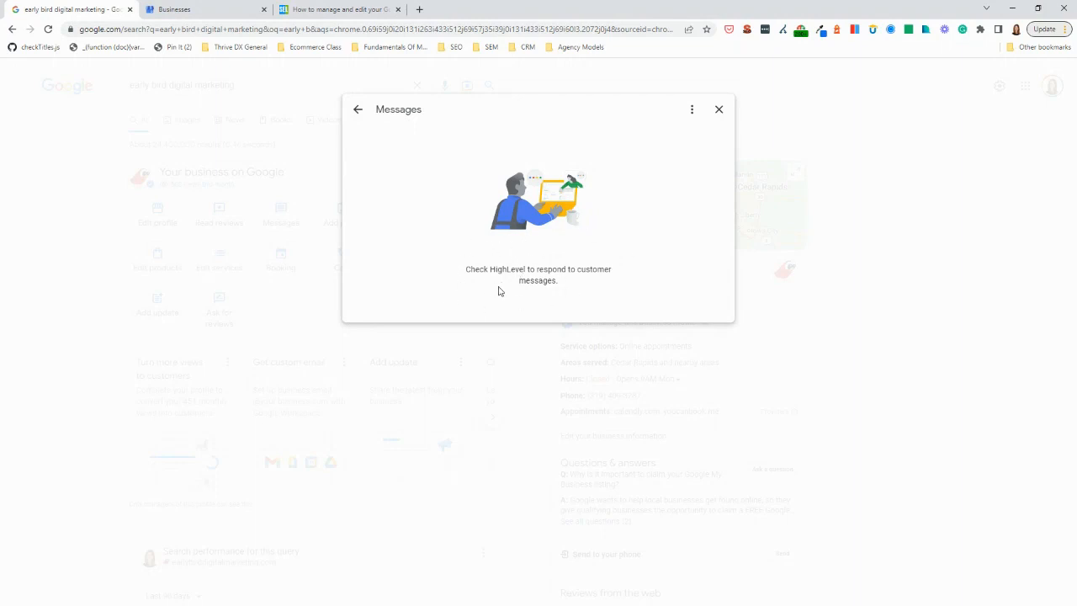
# Leave the profile's messages and check the Add photo options without adding anything
pyautogui.click(359, 110)
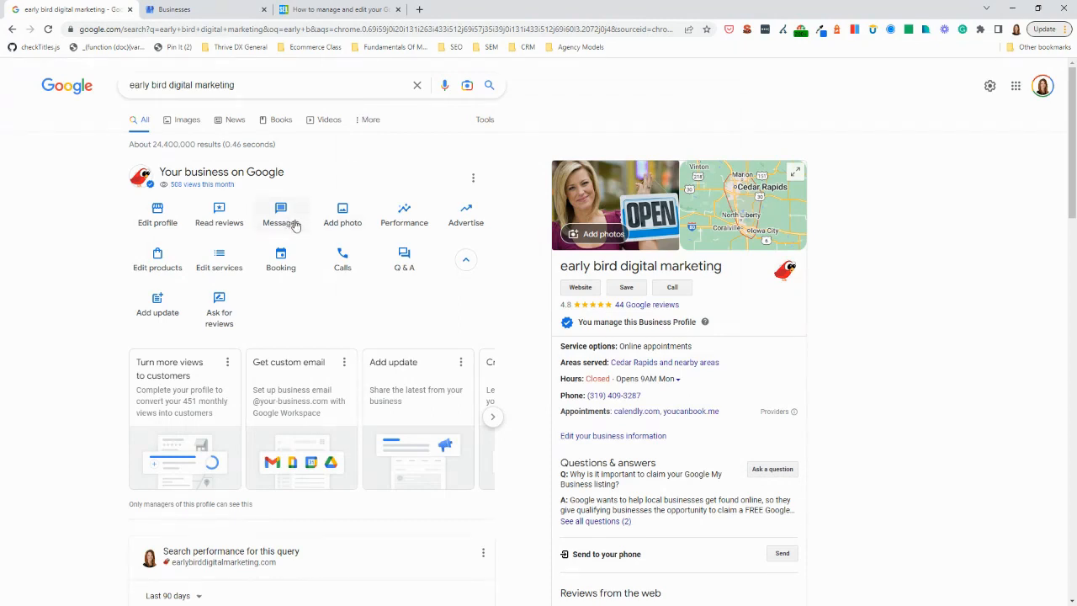
pyautogui.click(339, 219)
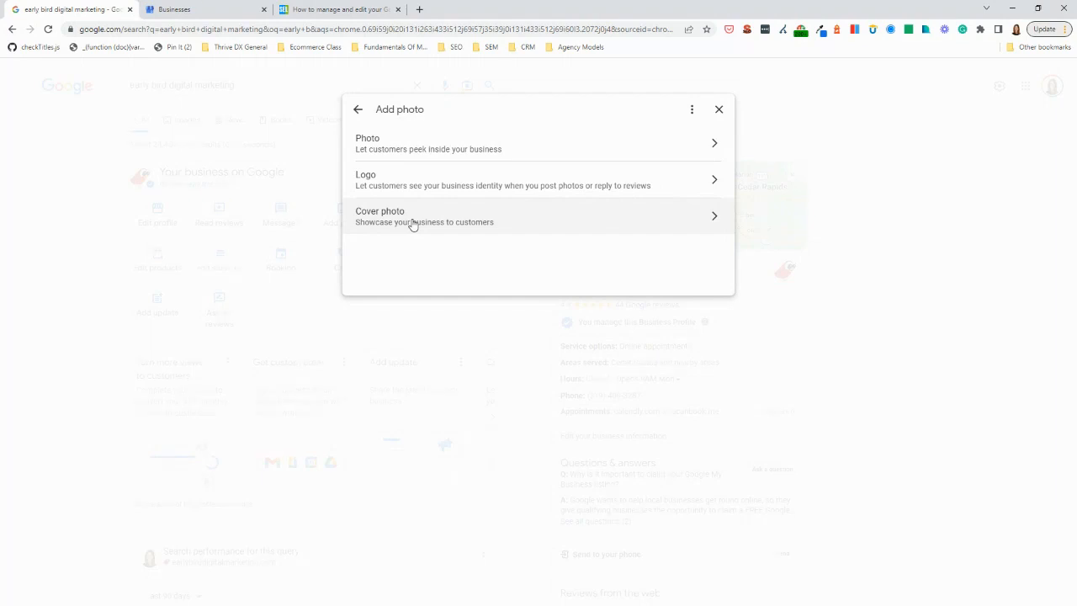
pyautogui.click(357, 110)
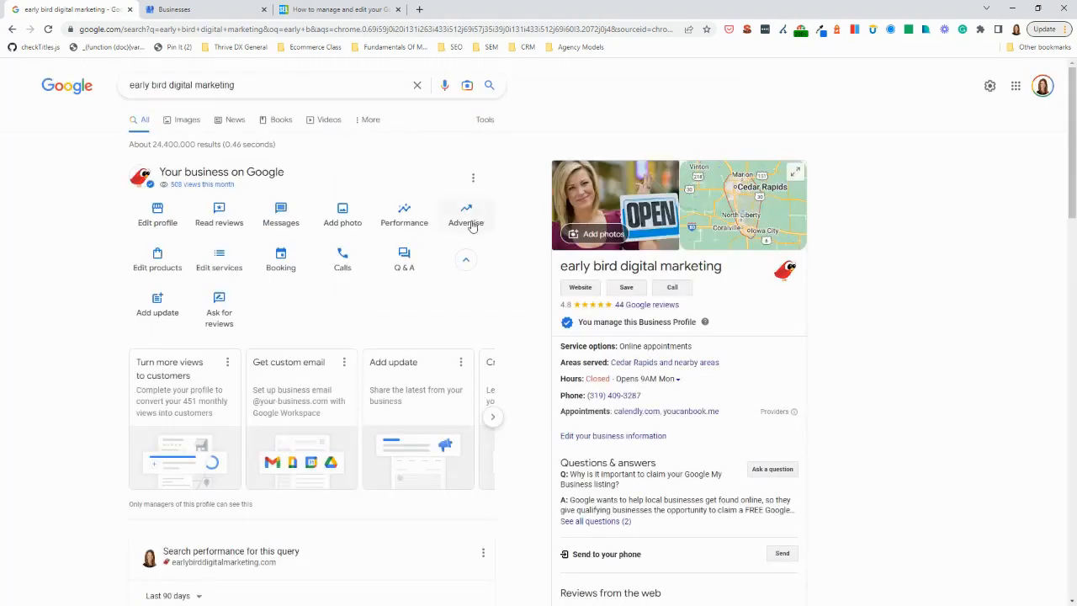
# Examine the profile's performance overview and the full searches breakdown, and return to the overview
pyautogui.click(404, 219)
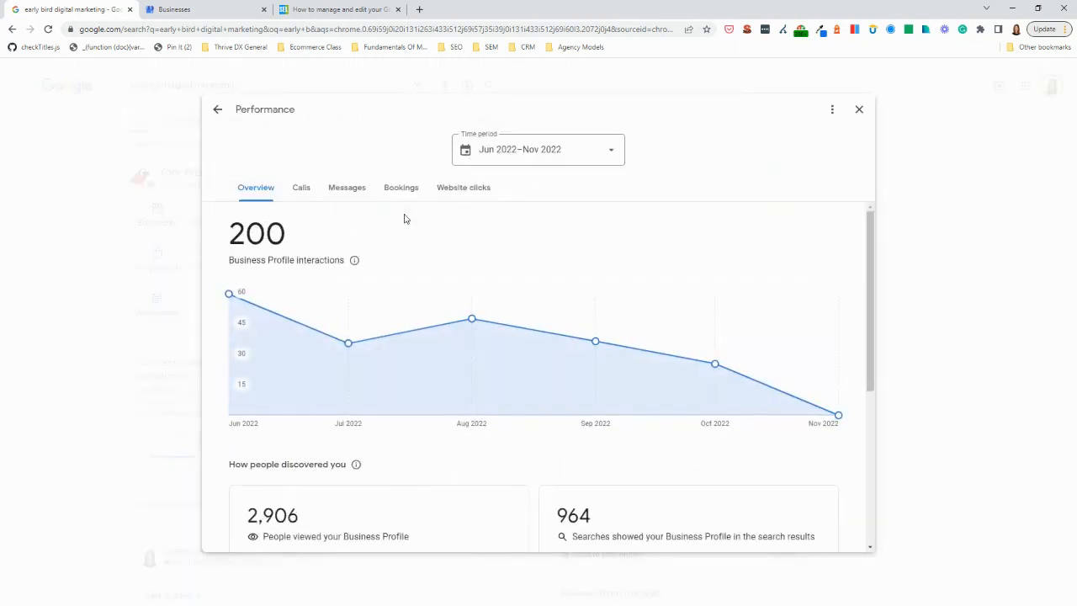
pyautogui.scroll(-4, 404, 219)
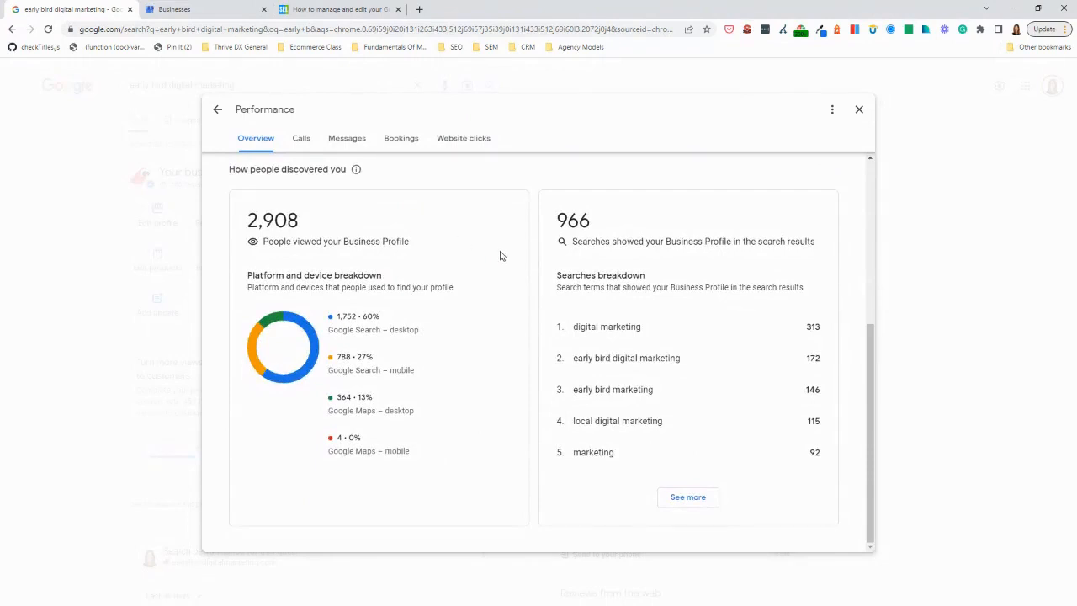
pyautogui.click(673, 499)
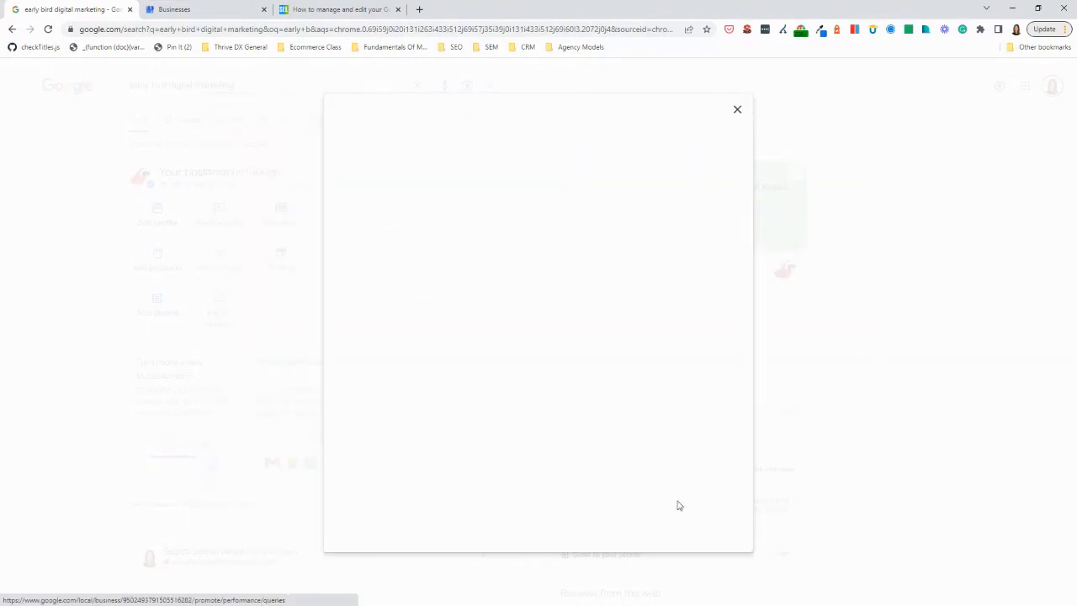
pyautogui.scroll(-6, 496, 343)
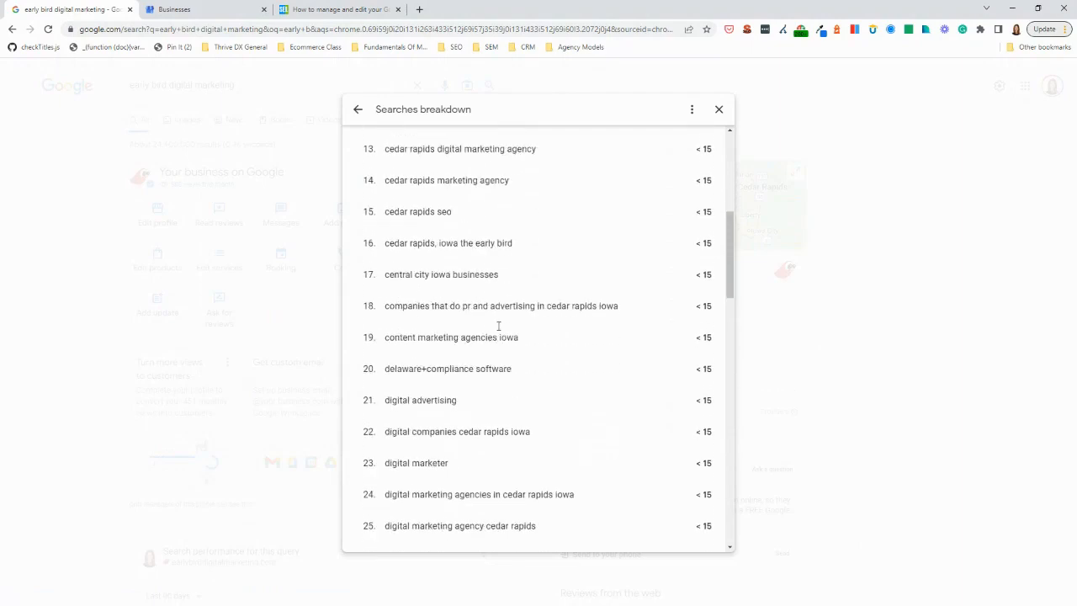
pyautogui.scroll(-3, 496, 334)
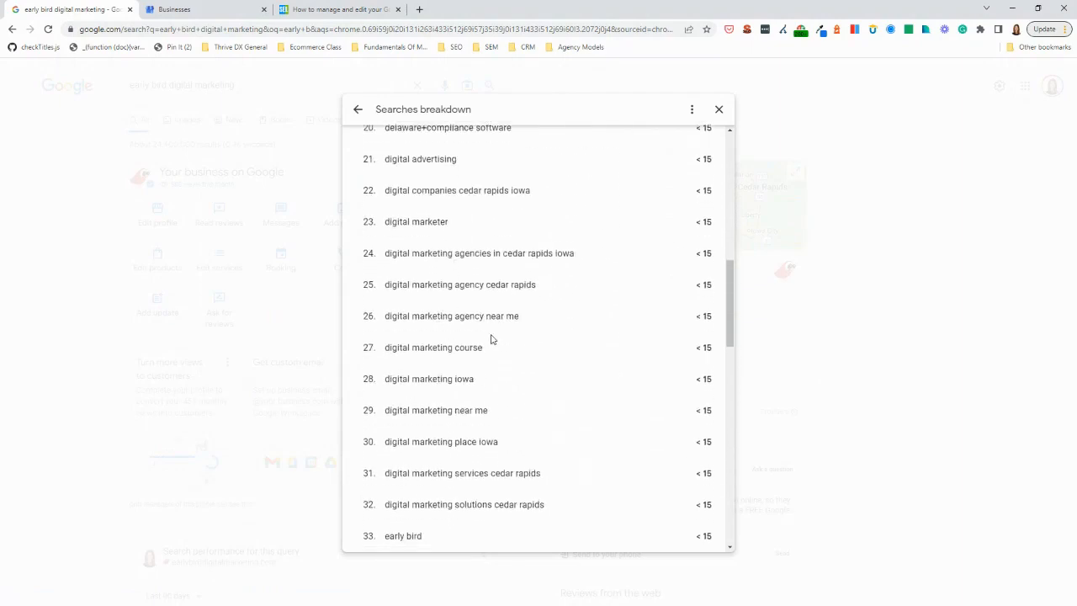
pyautogui.scroll(6, 488, 335)
pyautogui.scroll(5, 484, 333)
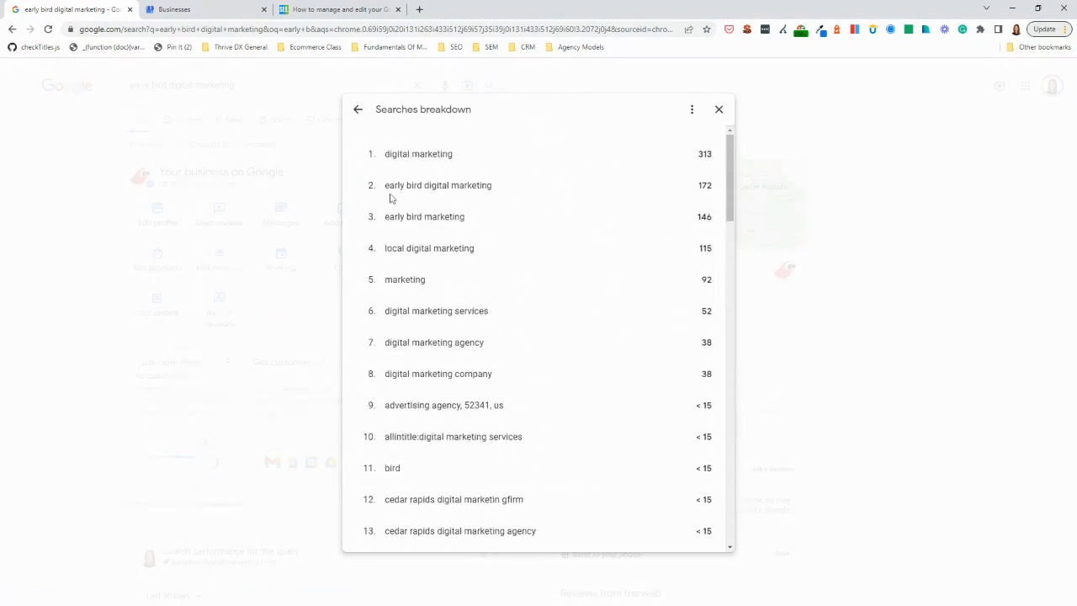
pyautogui.click(358, 110)
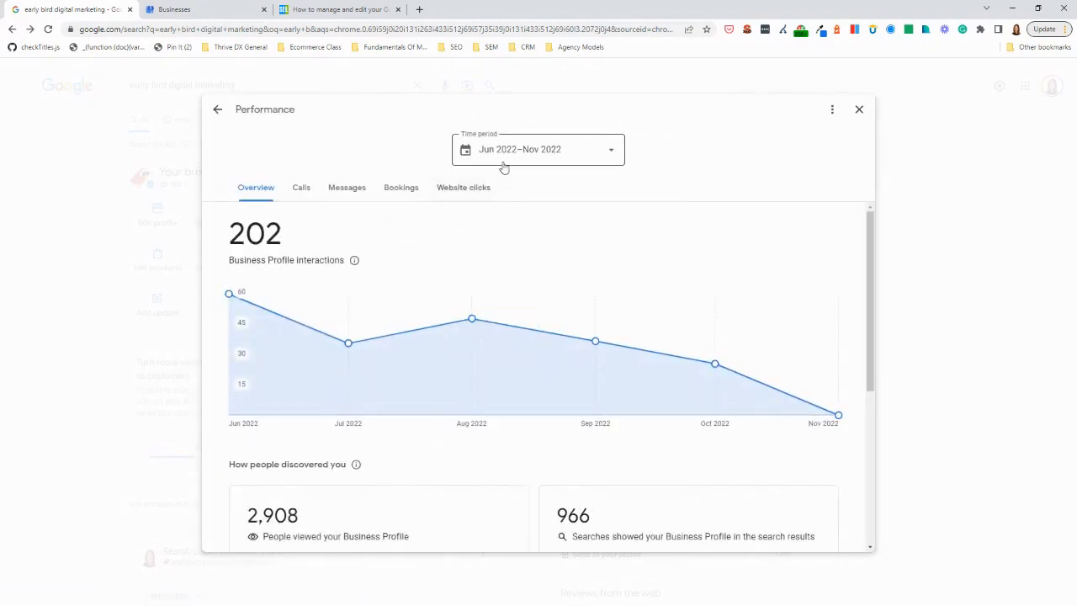
# Review the calls, messages, bookings and website clicks performance figures, and close the performance report
pyautogui.click(299, 190)
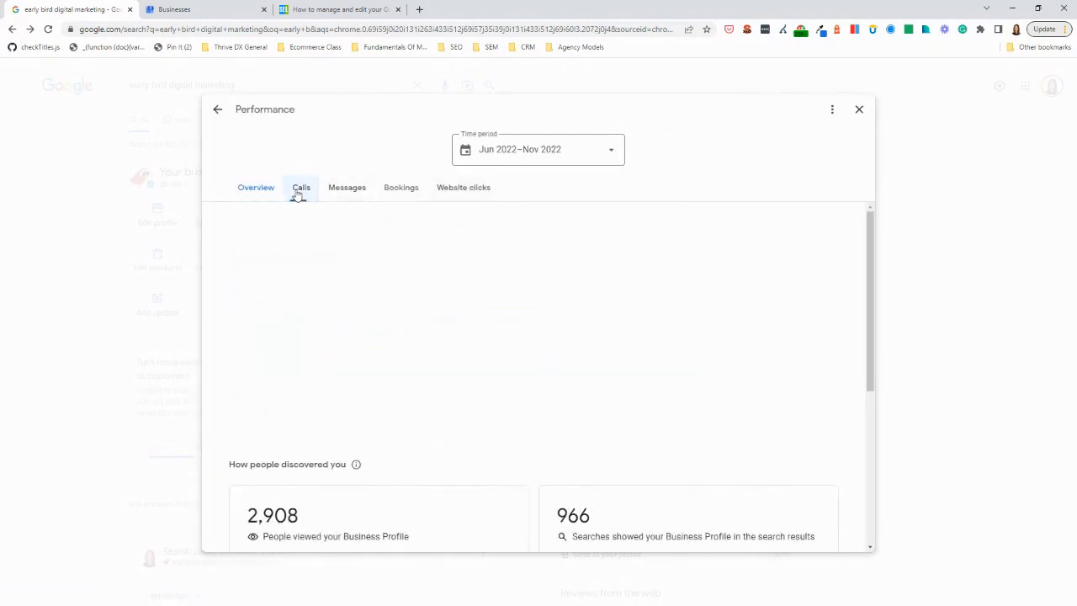
pyautogui.click(348, 192)
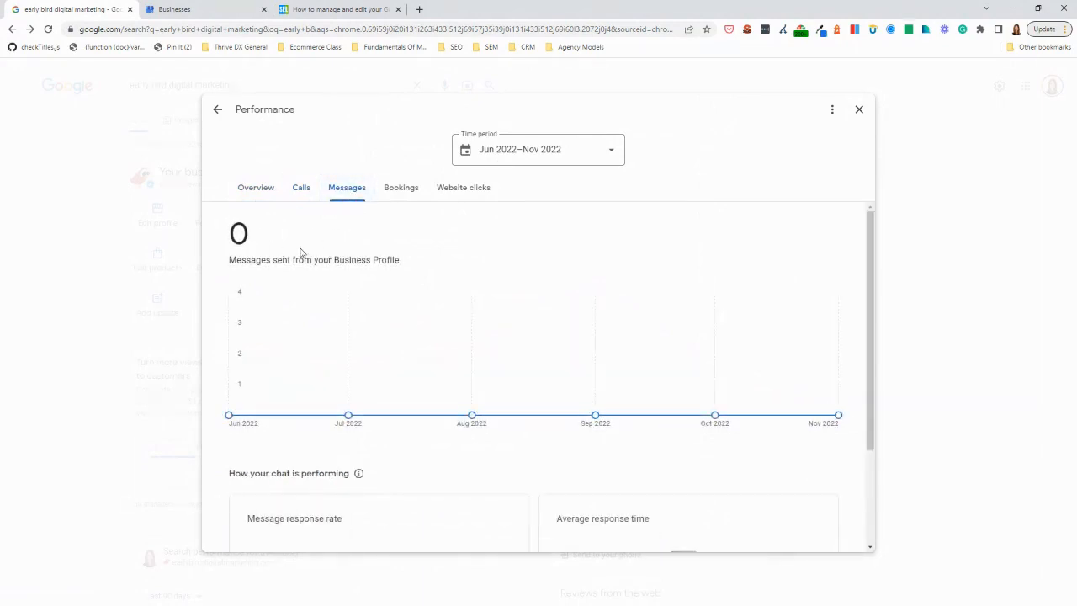
pyautogui.click(417, 192)
pyautogui.click(464, 190)
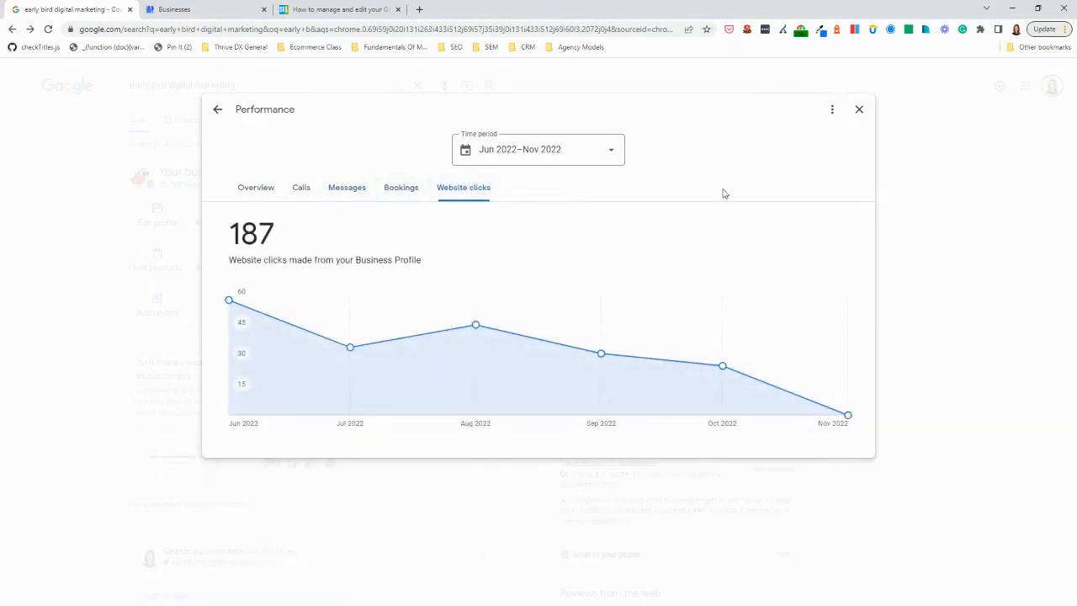
pyautogui.click(859, 110)
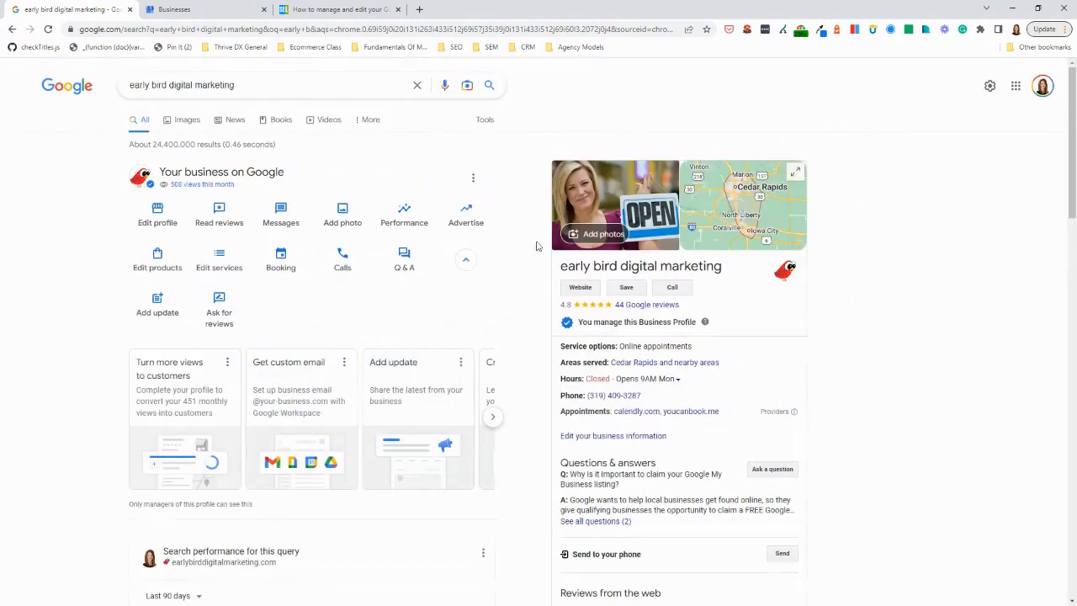
# Bring up the profile's Google Ads page and close it, and leave the Products introduction without starting
pyautogui.click(466, 215)
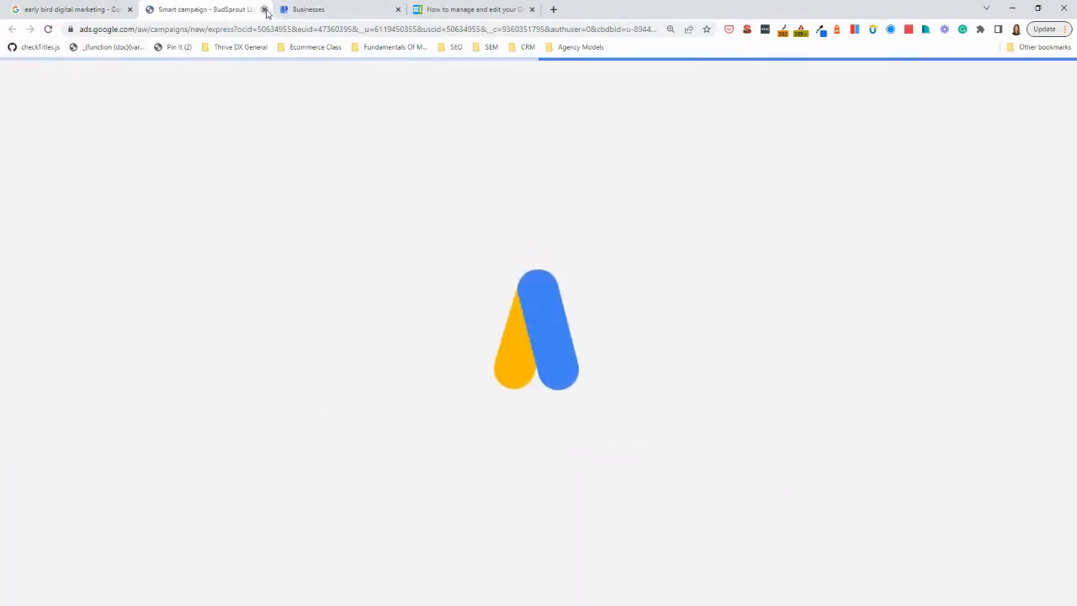
pyautogui.click(265, 10)
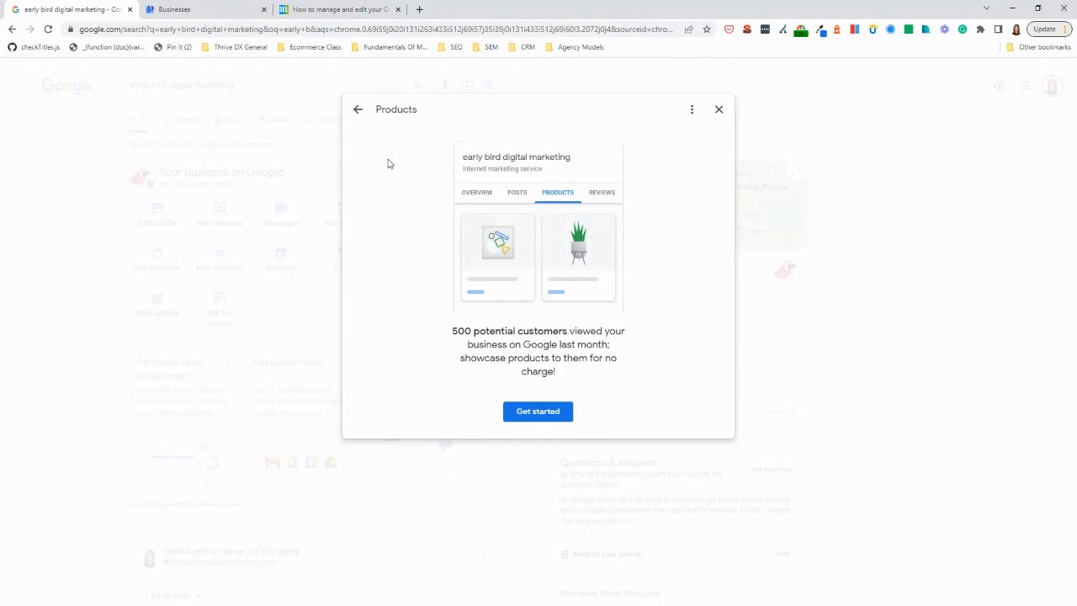
pyautogui.click(357, 112)
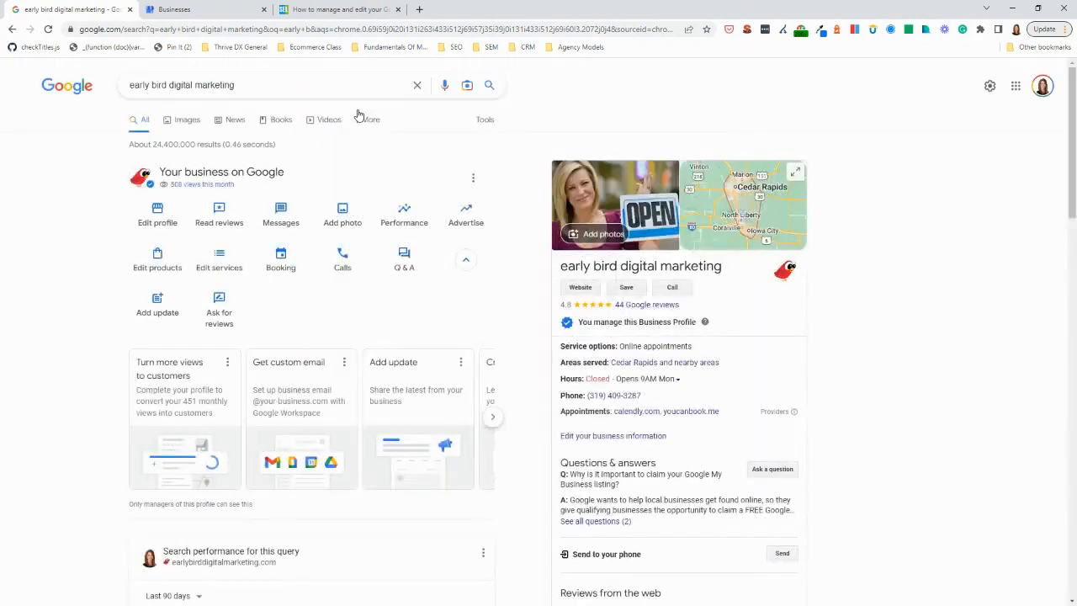
# Open the profile's services and look through the suggested updates listed under Internet marketing service
pyautogui.click(231, 261)
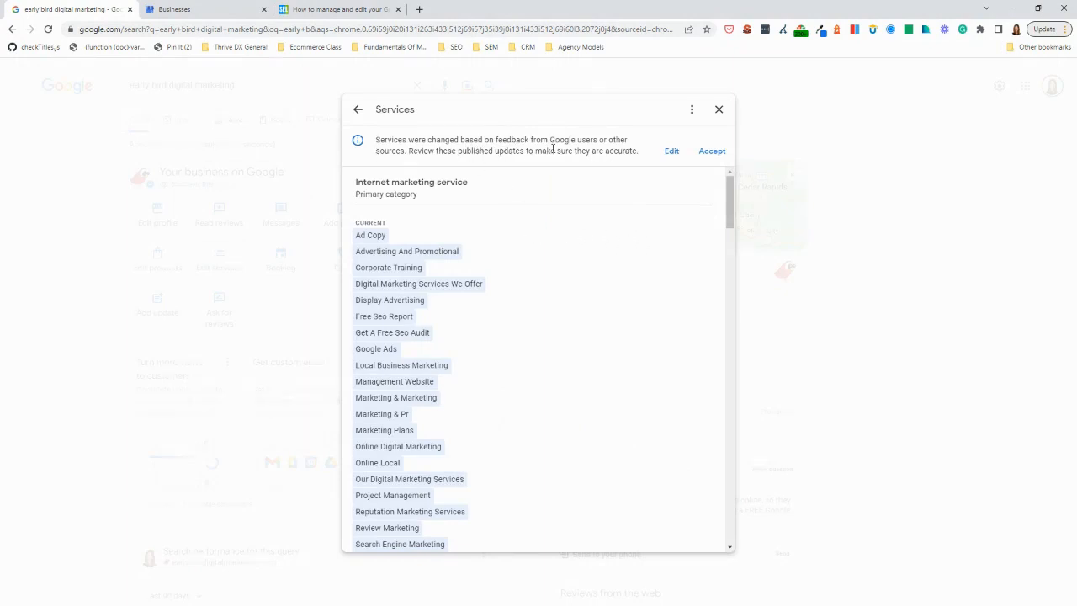
pyautogui.scroll(-1, 521, 245)
pyautogui.scroll(-9, 521, 245)
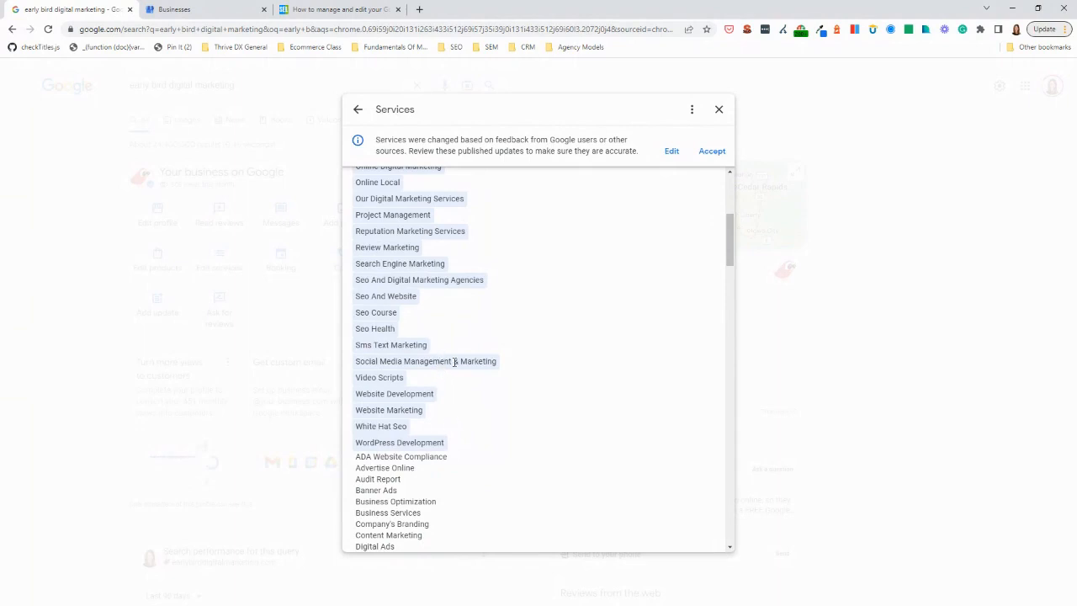
pyautogui.scroll(2, 472, 358)
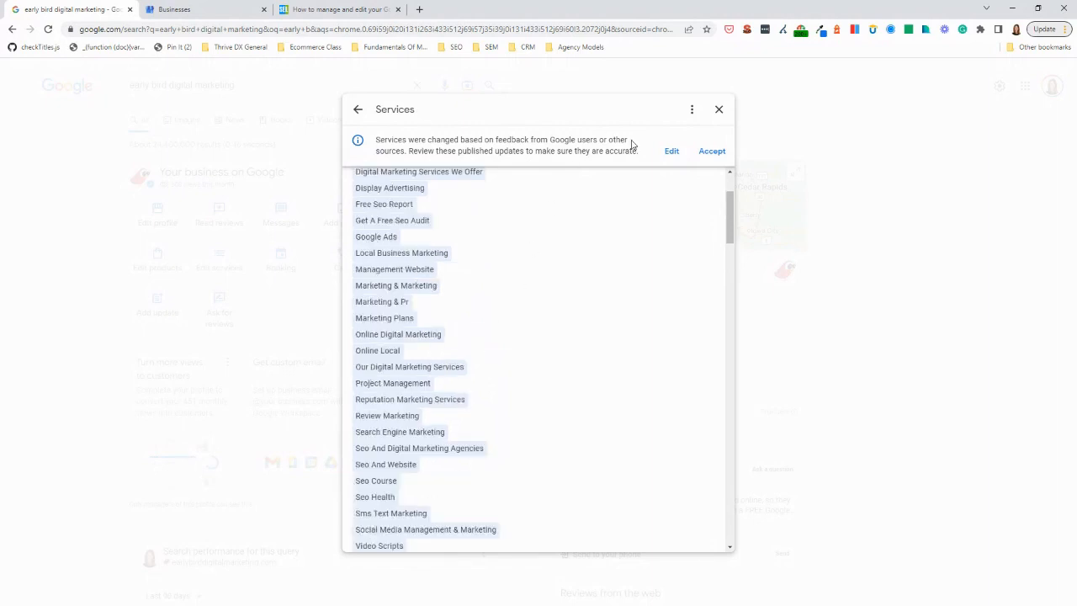
# Open the services for editing and examine the selections in the Internet marketing service, Website designer and Marketing consultant categories
pyautogui.click(670, 154)
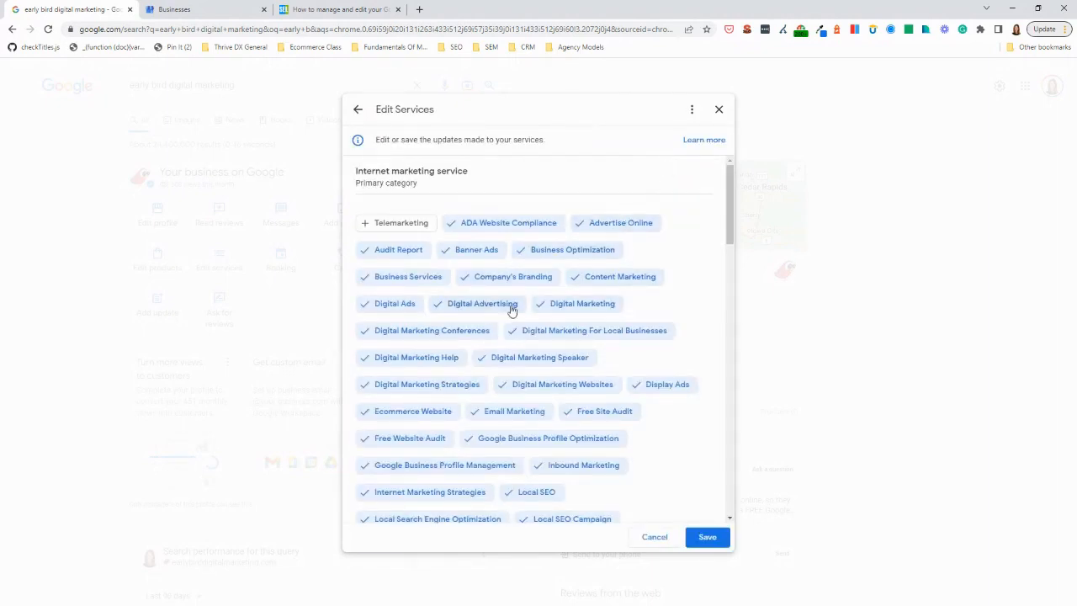
pyautogui.scroll(-3, 488, 314)
pyautogui.scroll(-10, 488, 317)
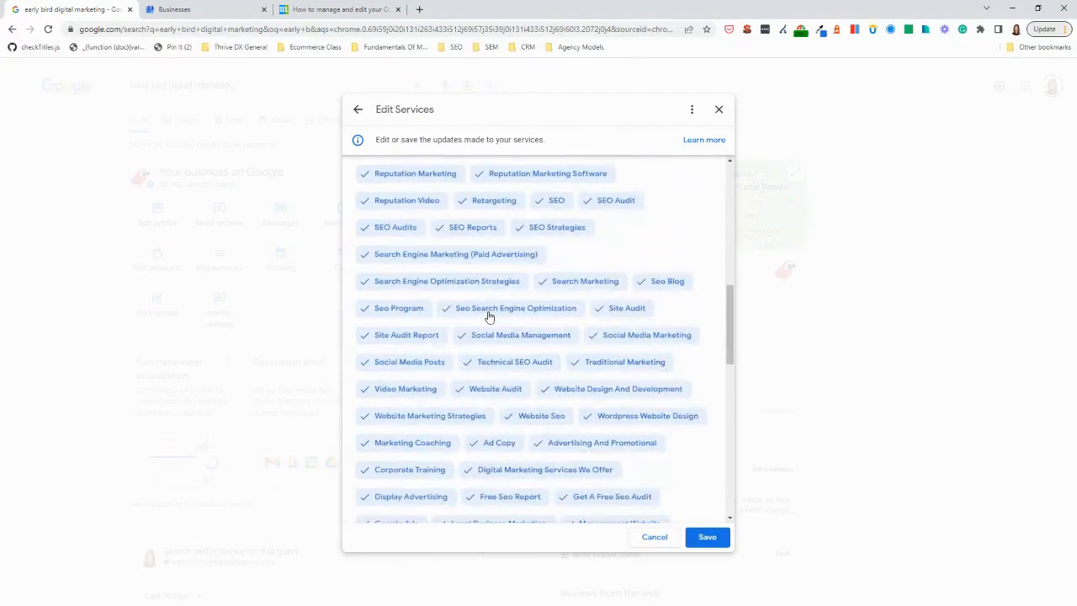
pyautogui.scroll(-5, 490, 316)
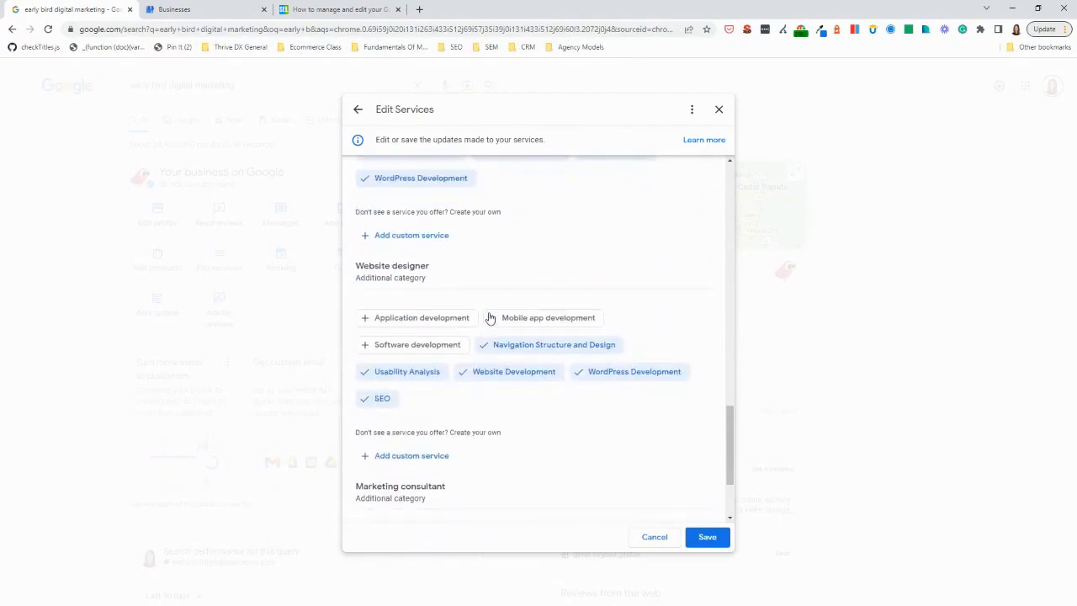
pyautogui.scroll(-1, 501, 315)
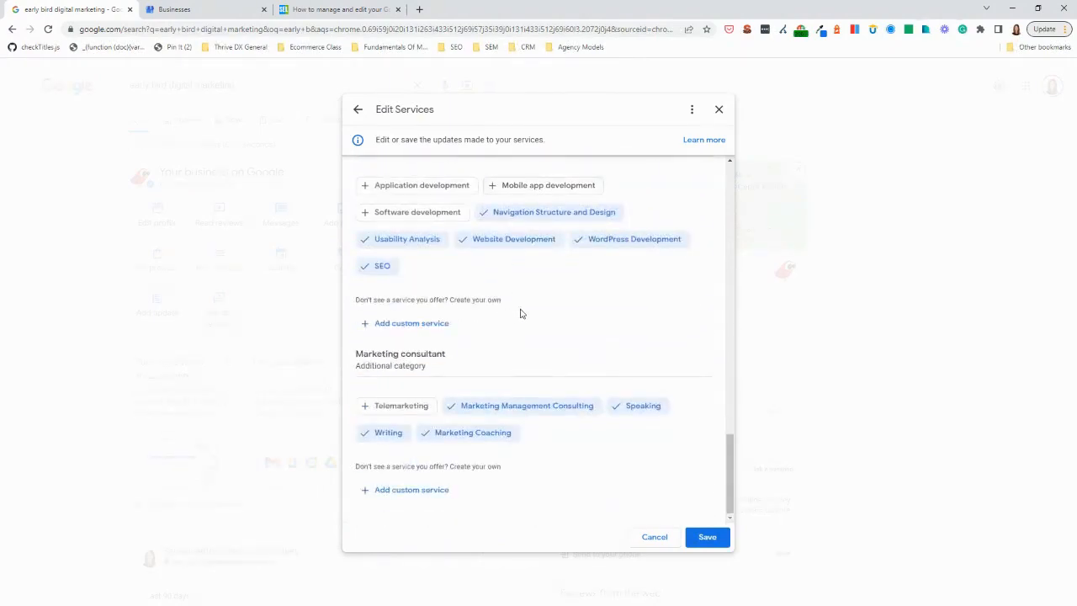
pyautogui.scroll(4, 514, 312)
pyautogui.scroll(1, 478, 310)
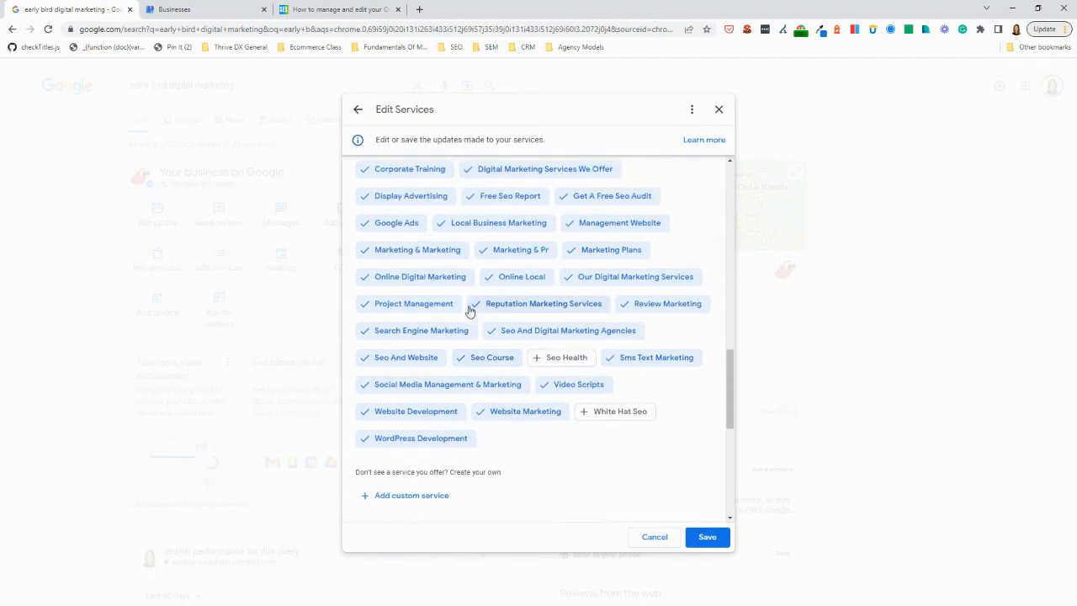
# Deselect the Our Digital Marketing Services entry among the offered services, save the edit, and close the services list
pyautogui.click(569, 279)
pyautogui.scroll(1, 430, 311)
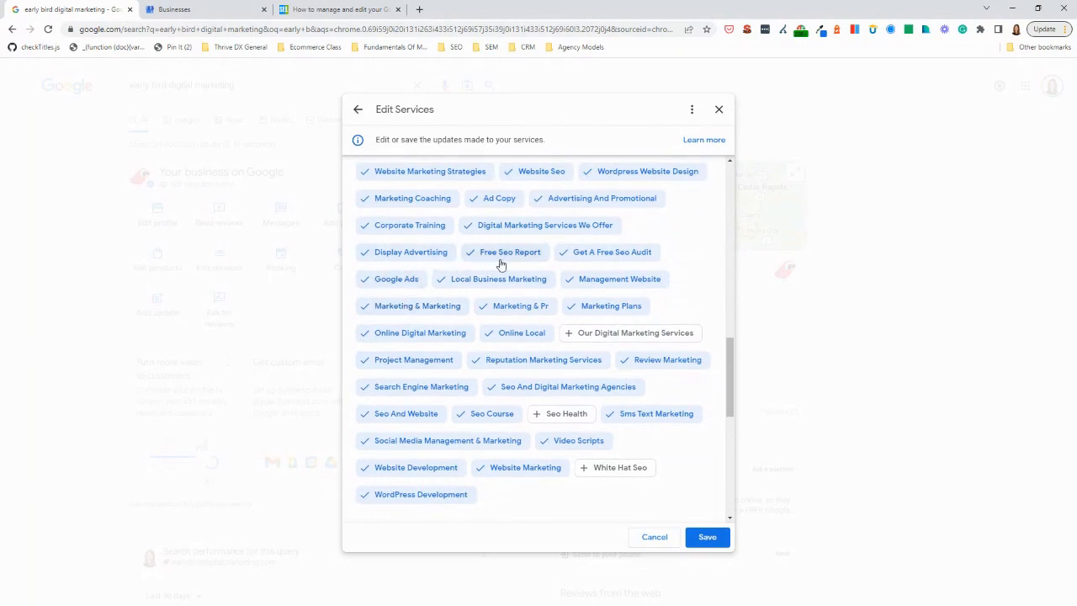
pyautogui.scroll(1, 499, 270)
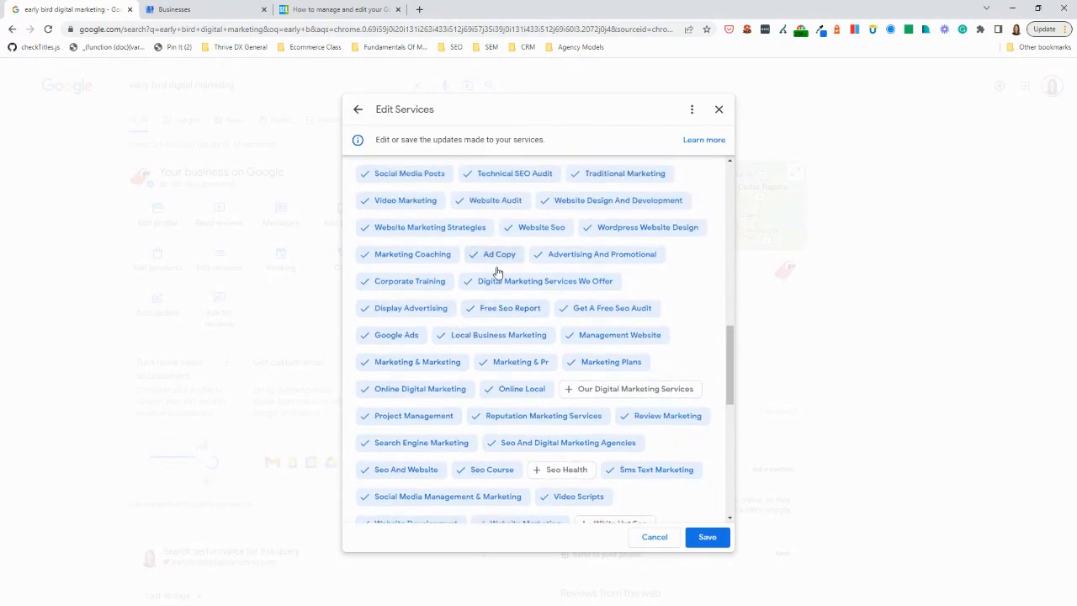
pyautogui.scroll(1, 498, 271)
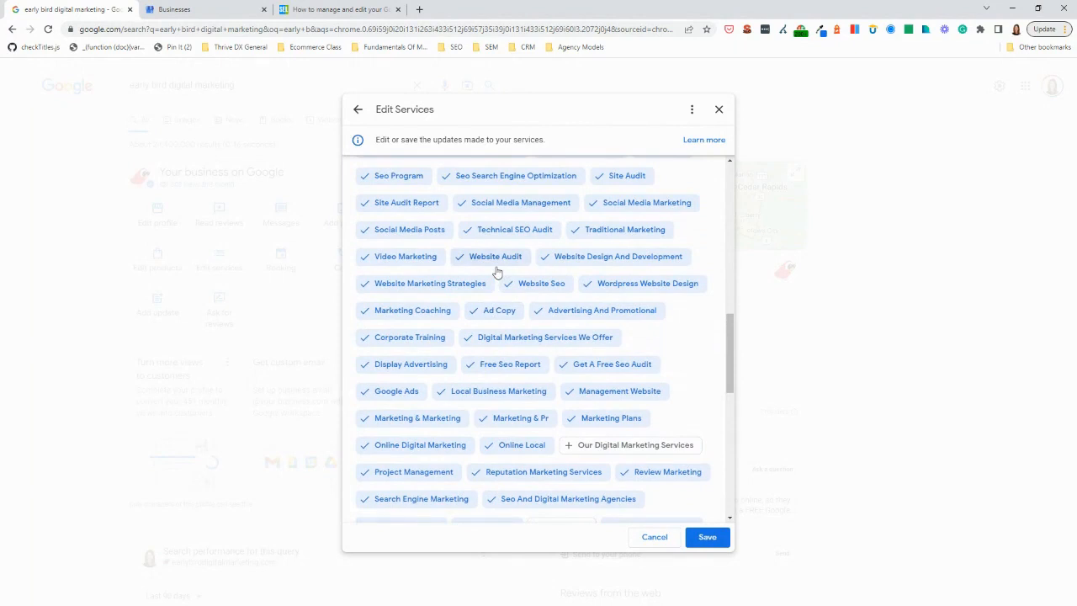
pyautogui.scroll(2, 496, 271)
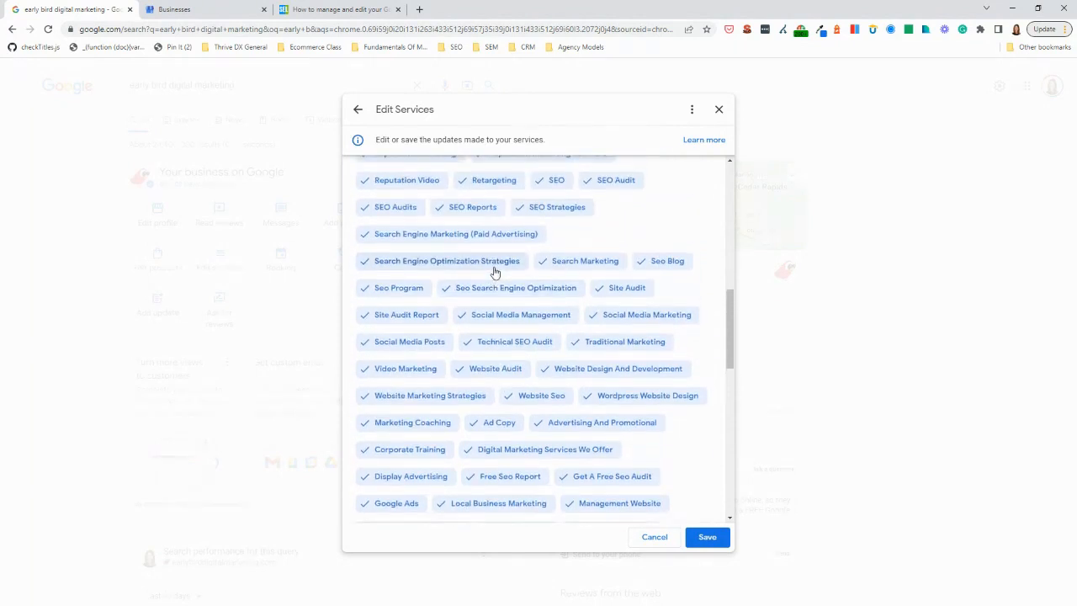
pyautogui.scroll(2, 495, 272)
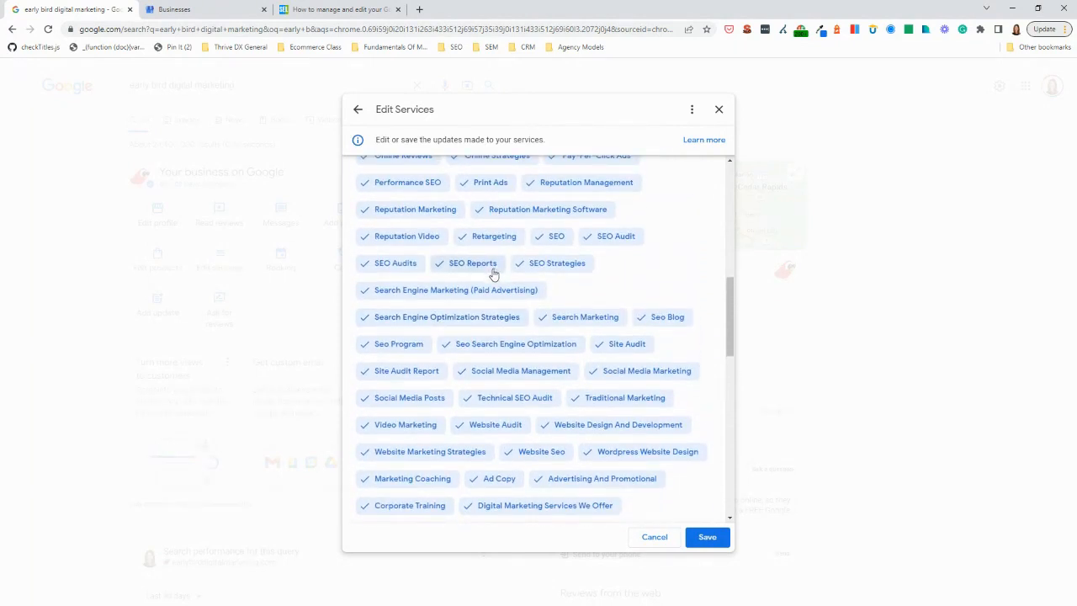
pyautogui.scroll(1, 495, 274)
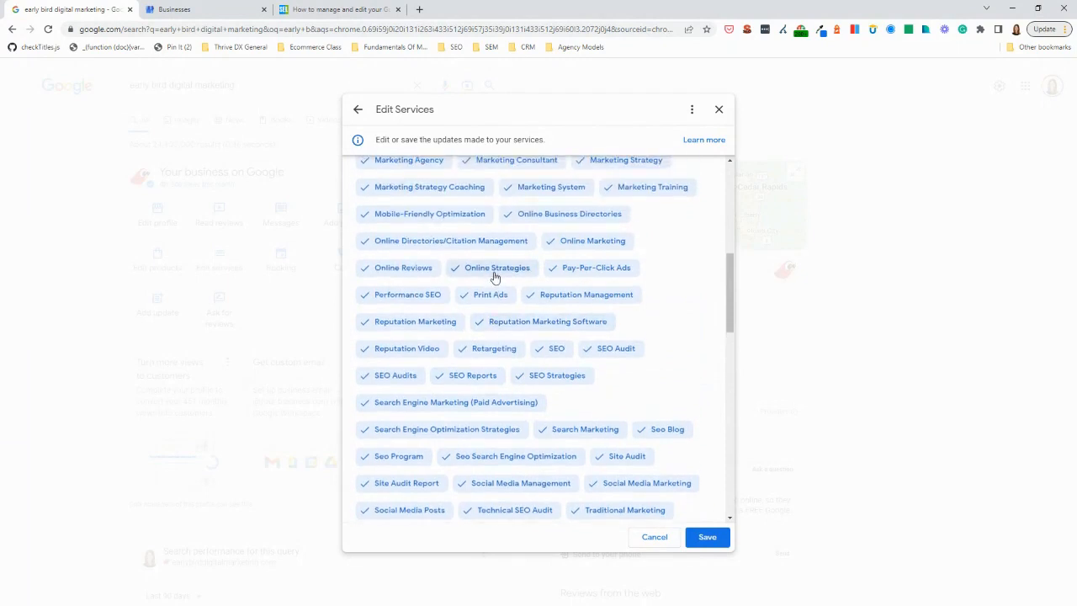
pyautogui.scroll(1, 495, 276)
pyautogui.scroll(2, 495, 278)
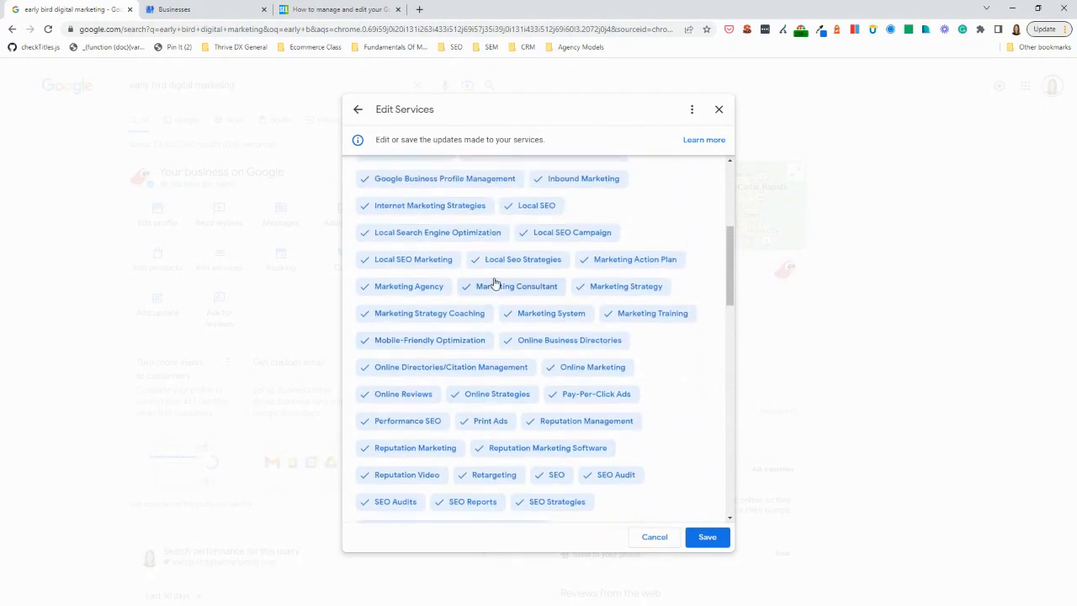
pyautogui.scroll(1, 494, 282)
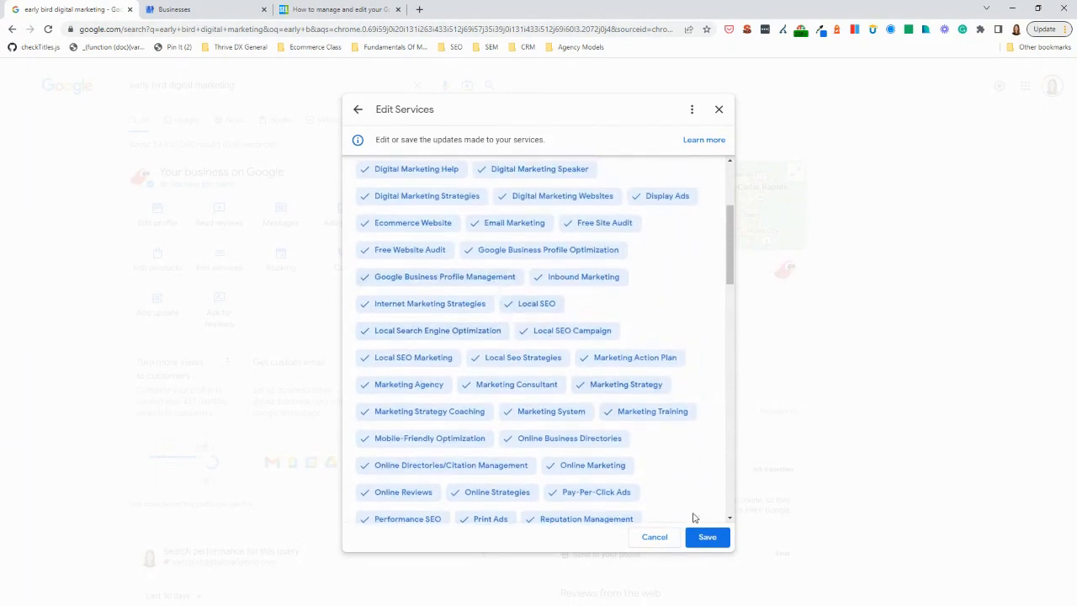
pyautogui.click(705, 536)
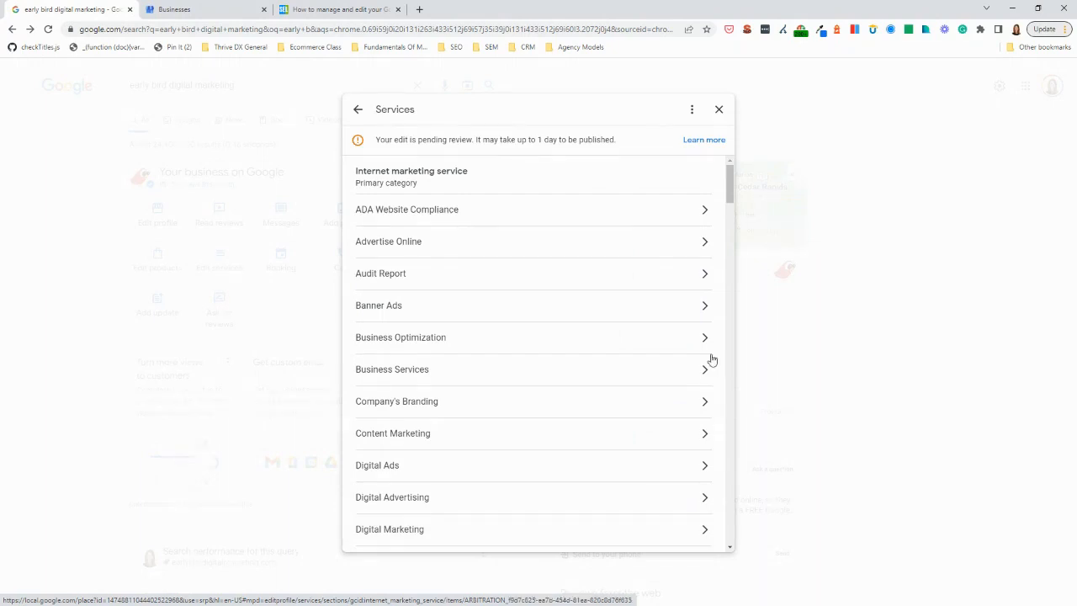
pyautogui.click(357, 111)
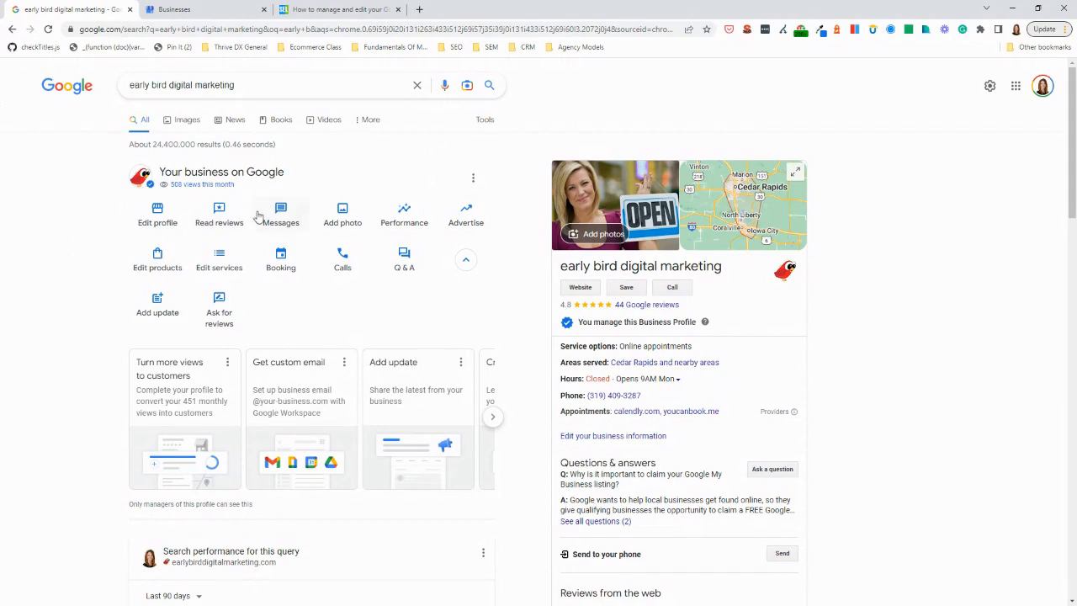
# Look at the profile's online booking links and its call history introduction, closing each without making changes
pyautogui.click(282, 258)
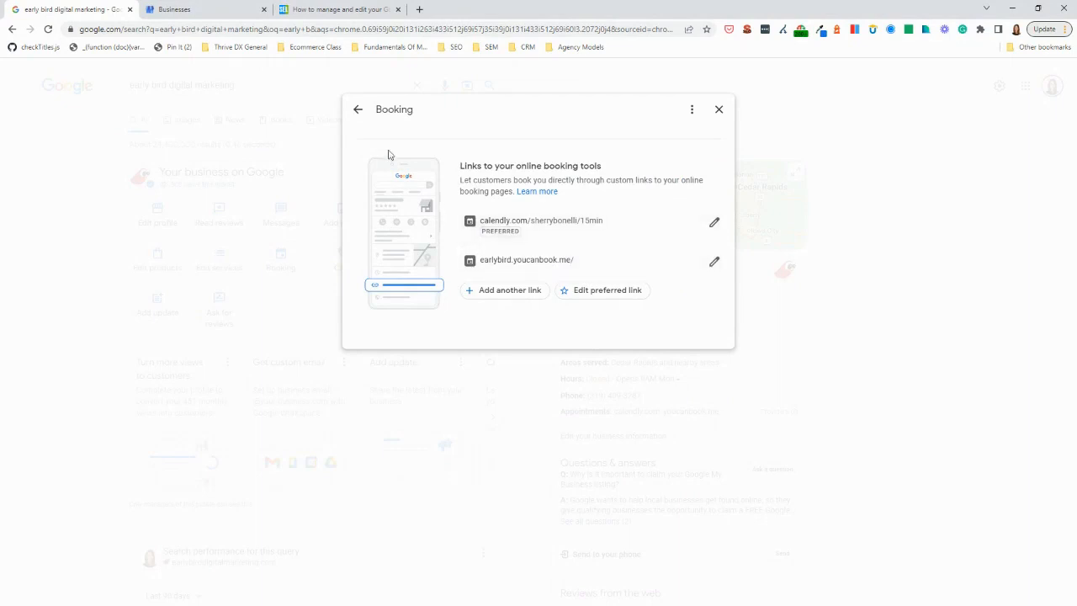
pyautogui.click(357, 109)
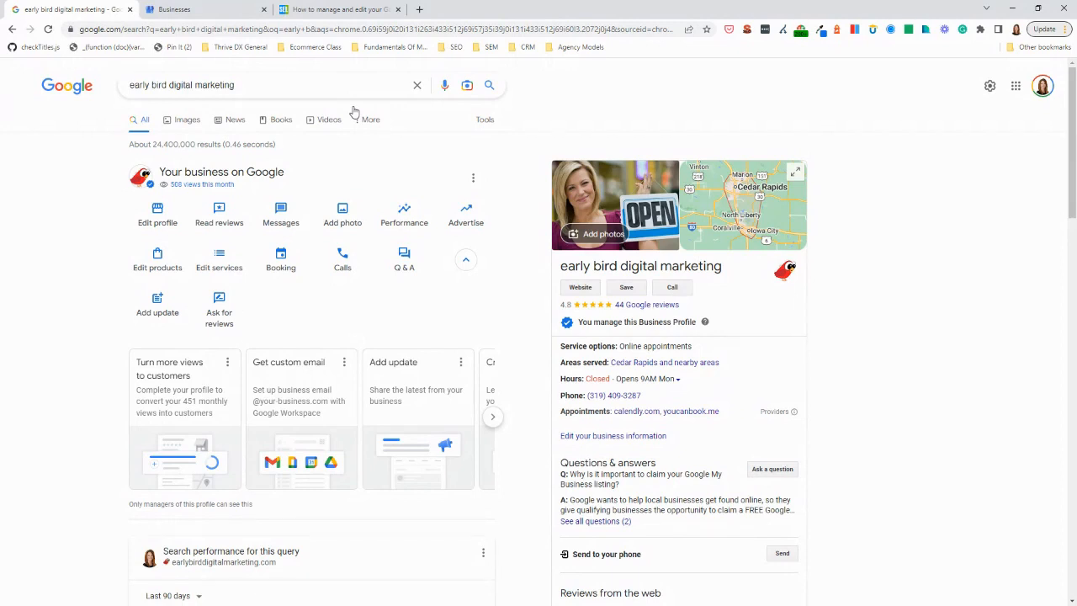
pyautogui.click(340, 266)
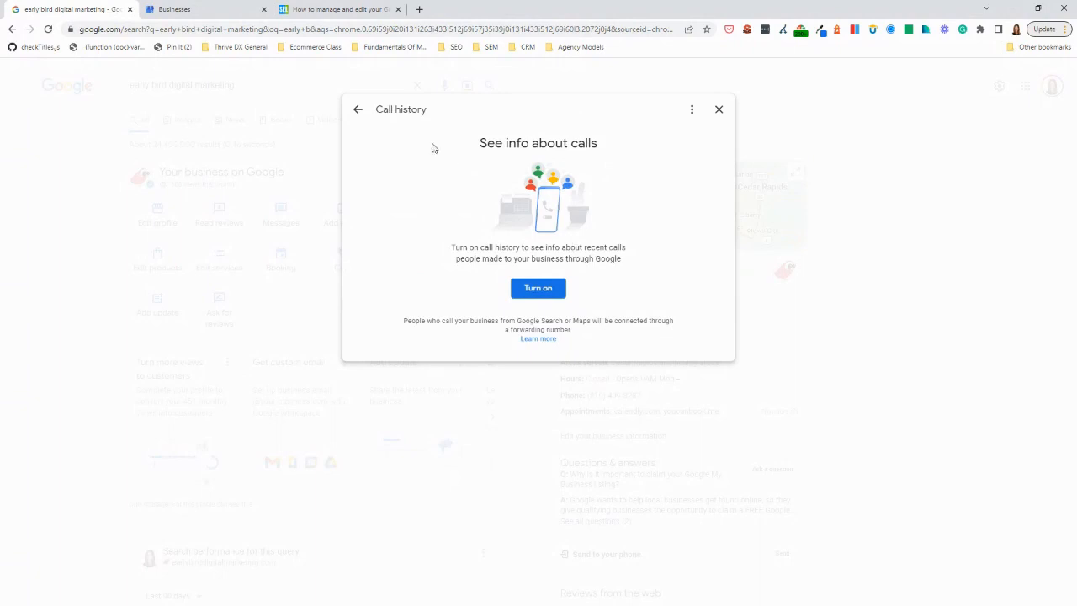
pyautogui.click(359, 112)
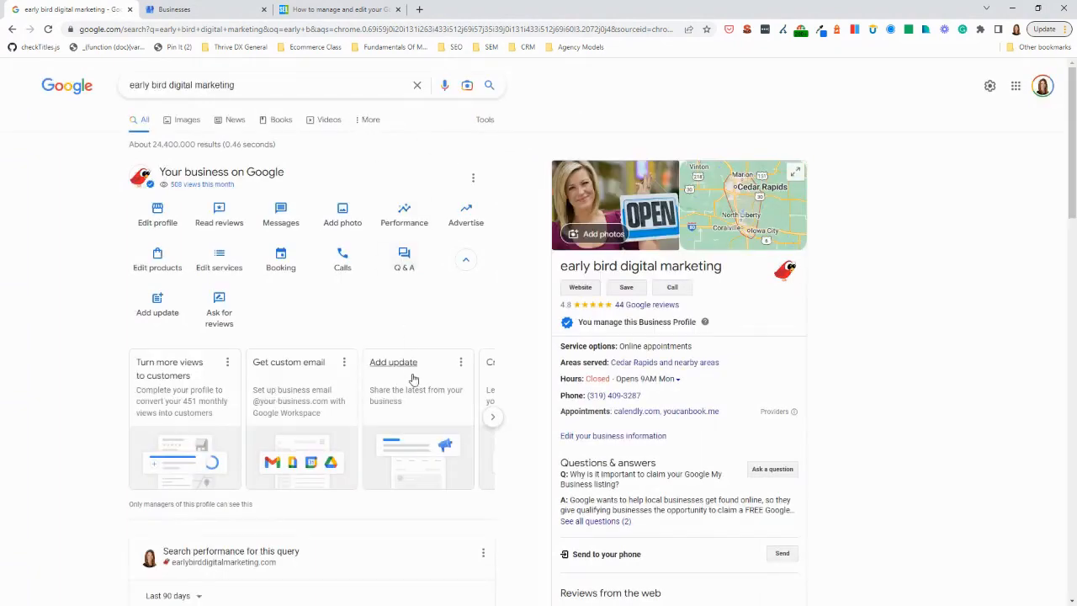
# Read the profile's questions and answers, and view the update, offer and event choices for new posts without creating one
pyautogui.click(403, 269)
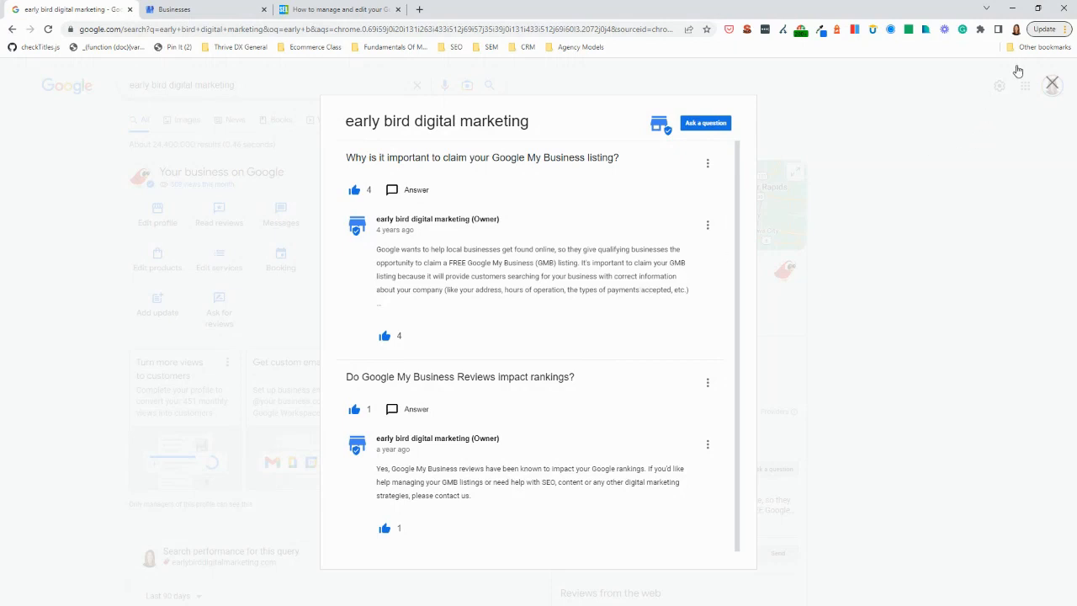
pyautogui.click(1052, 84)
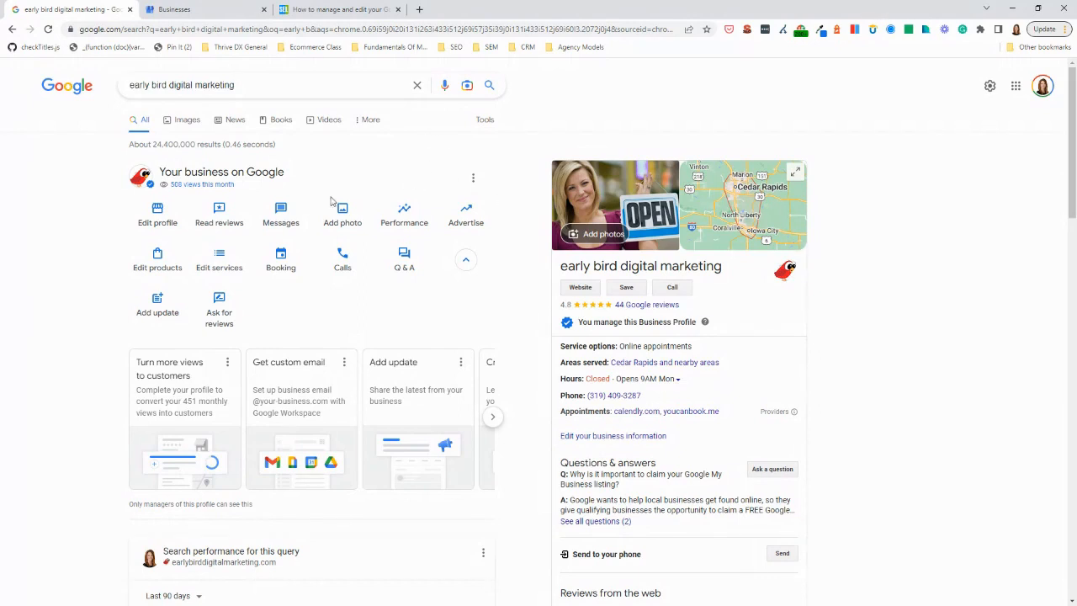
pyautogui.click(168, 311)
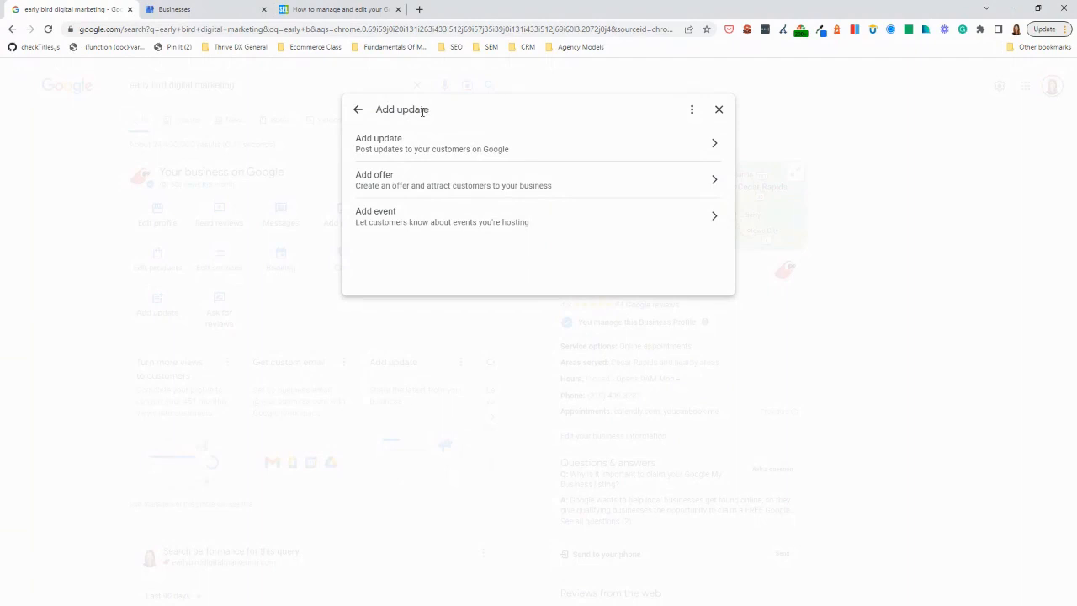
pyautogui.click(357, 110)
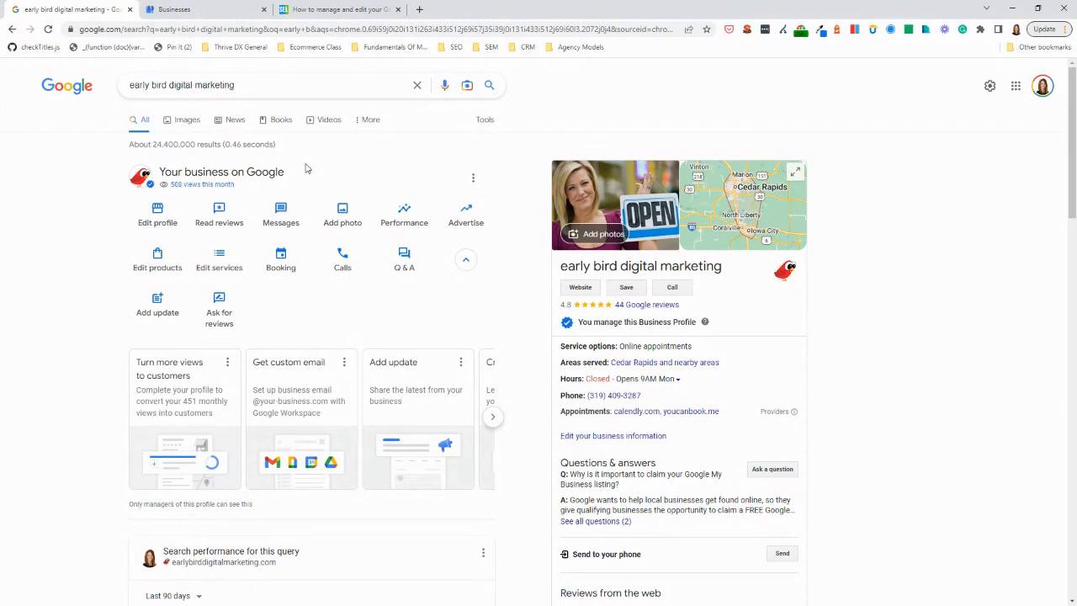
# Copy the profile's customer review link and open it in a new browser tab
pyautogui.click(213, 328)
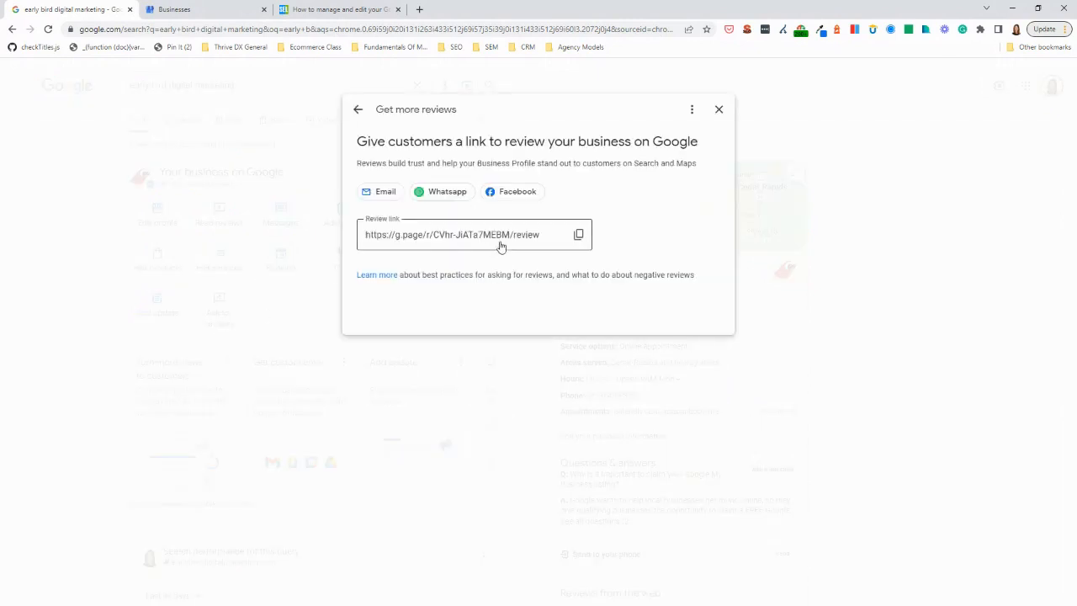
pyautogui.click(578, 236)
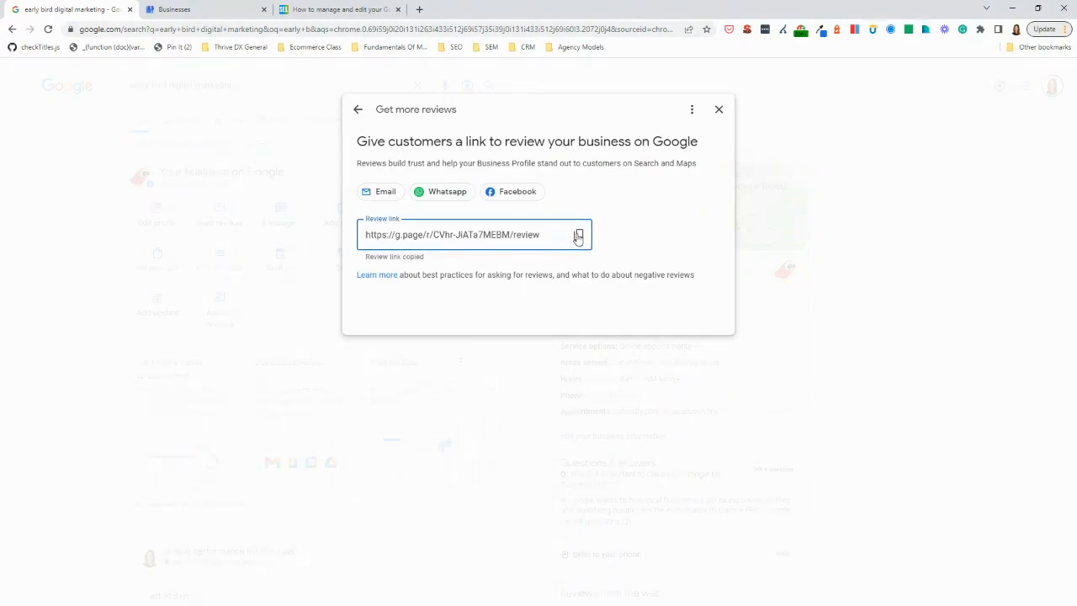
pyautogui.click(420, 11)
pyautogui.hotkey('ctrl', 'v')
pyautogui.press('Return')
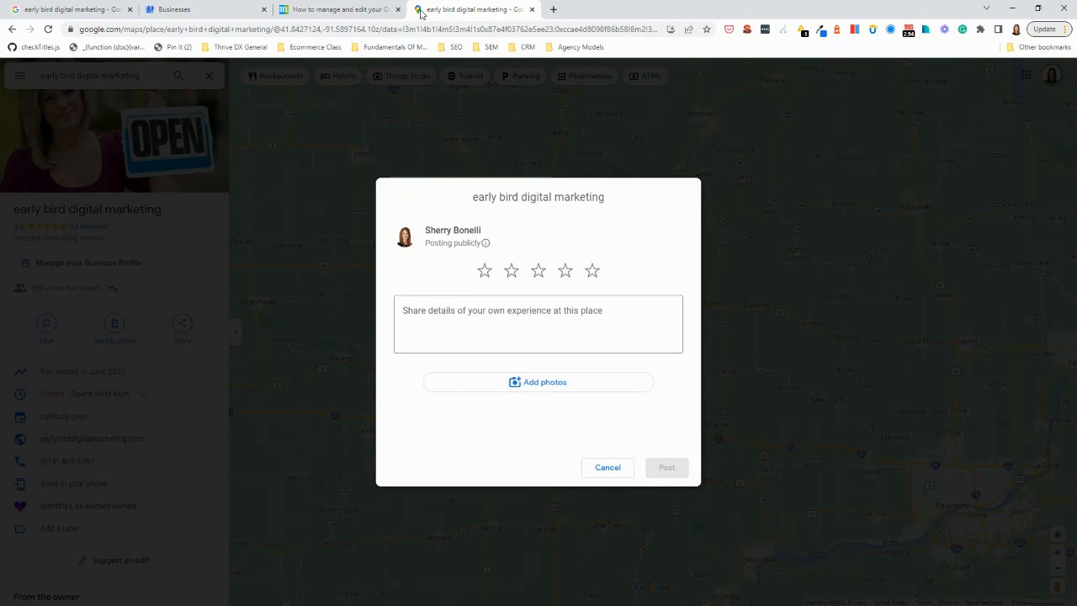
# Return to the business profile, close the review link dialog, and look over the suggestion cards and search performance for this query
pyautogui.click(93, 11)
pyautogui.click(378, 81)
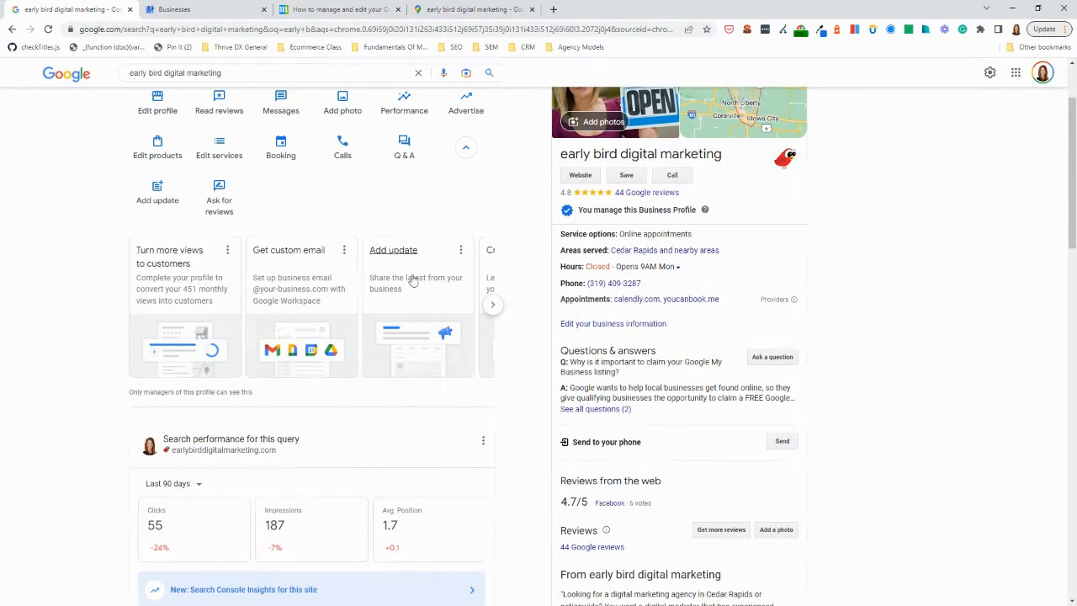
pyautogui.click(495, 309)
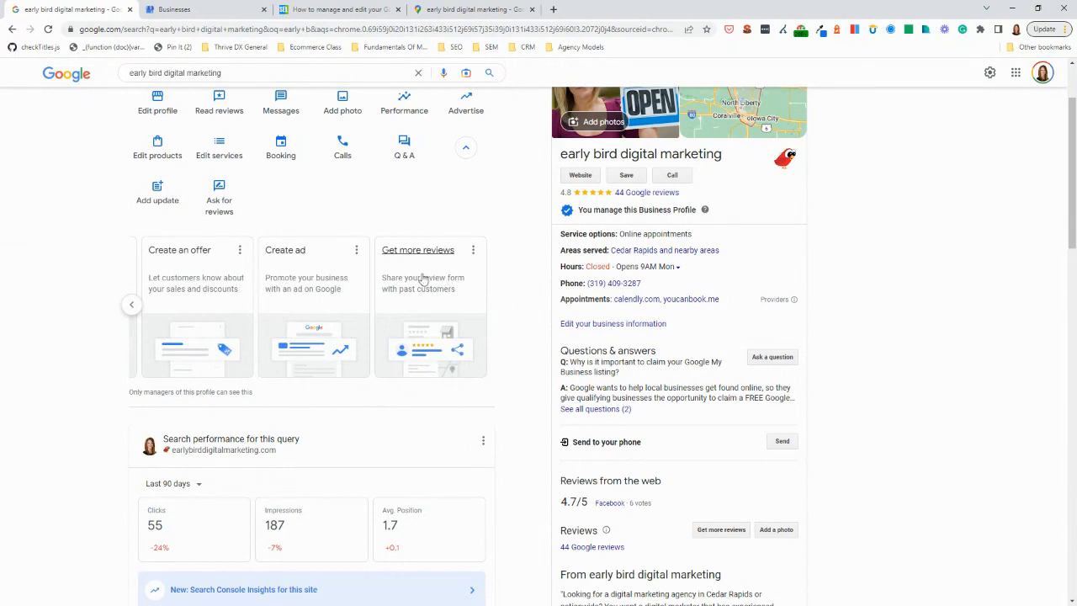
pyautogui.scroll(-2, 249, 289)
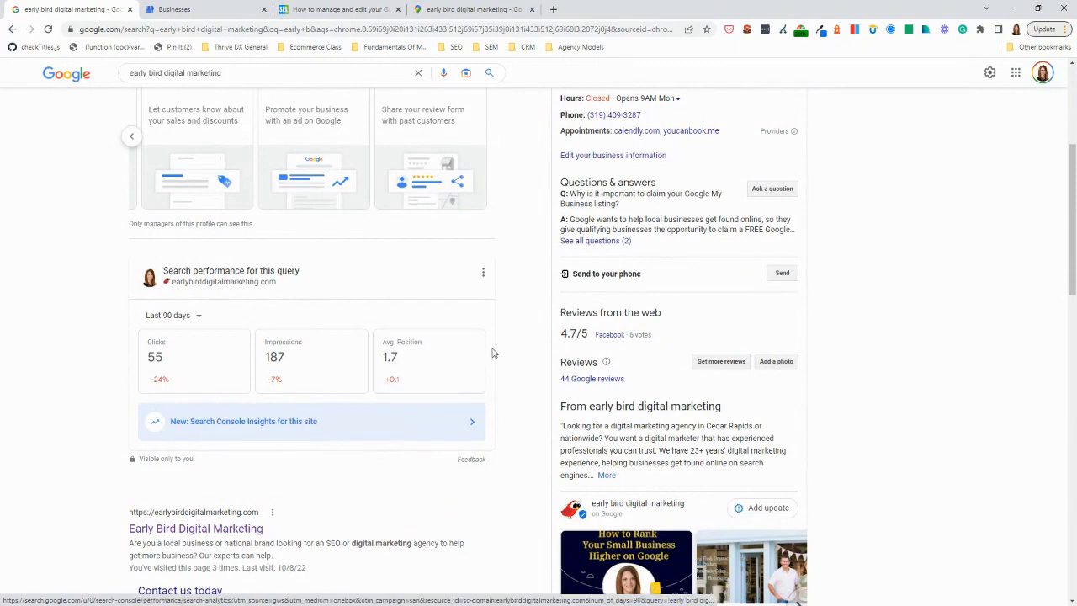
pyautogui.scroll(3, 501, 335)
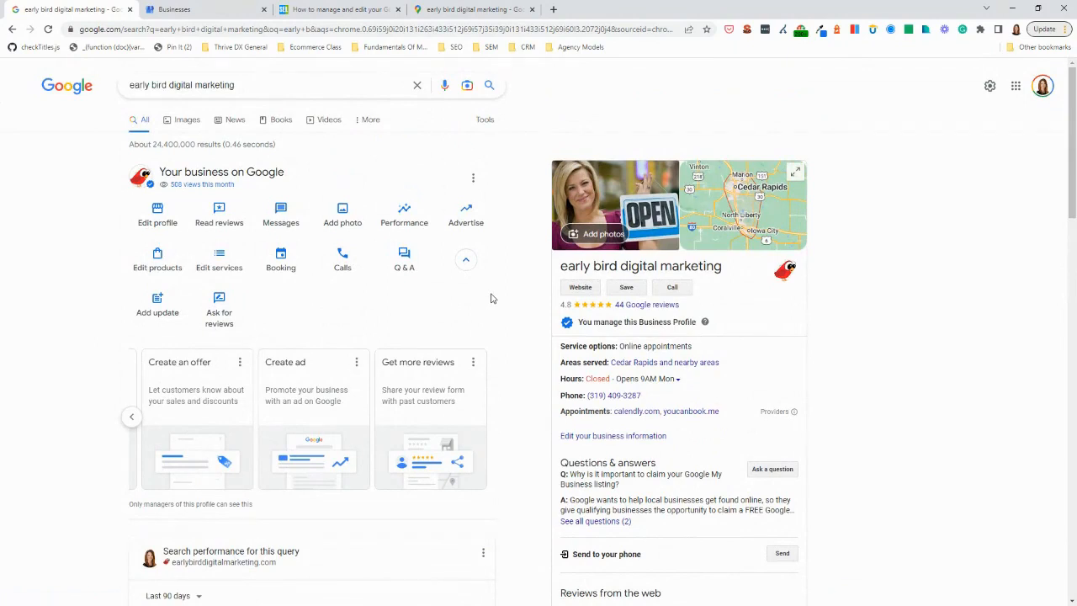
# Search Google for "my business" and look at the list of managed Business Profiles
pyautogui.click(199, 30)
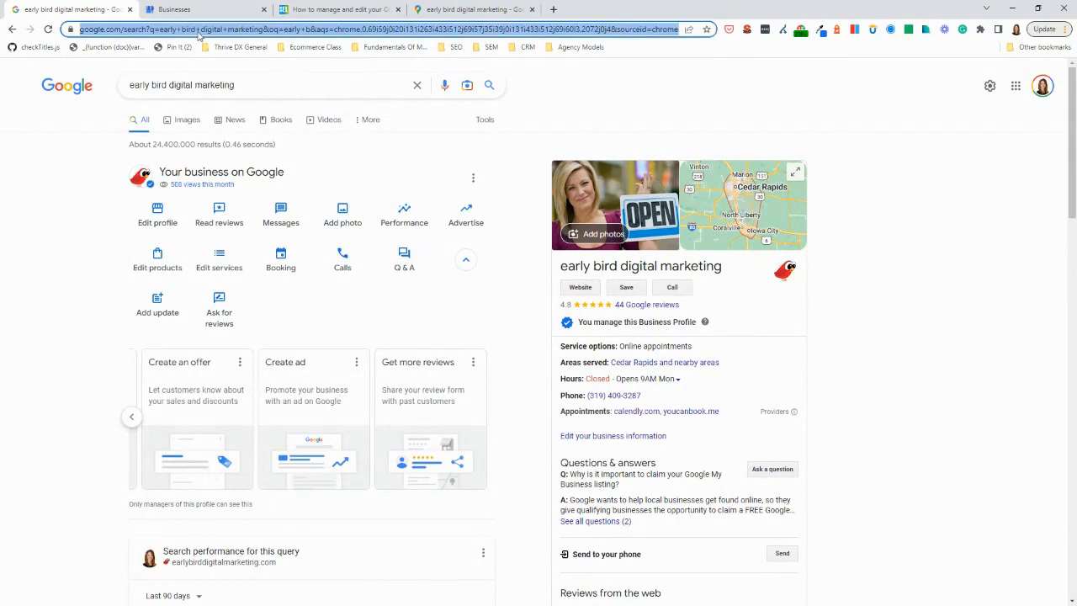
pyautogui.write('my busi')
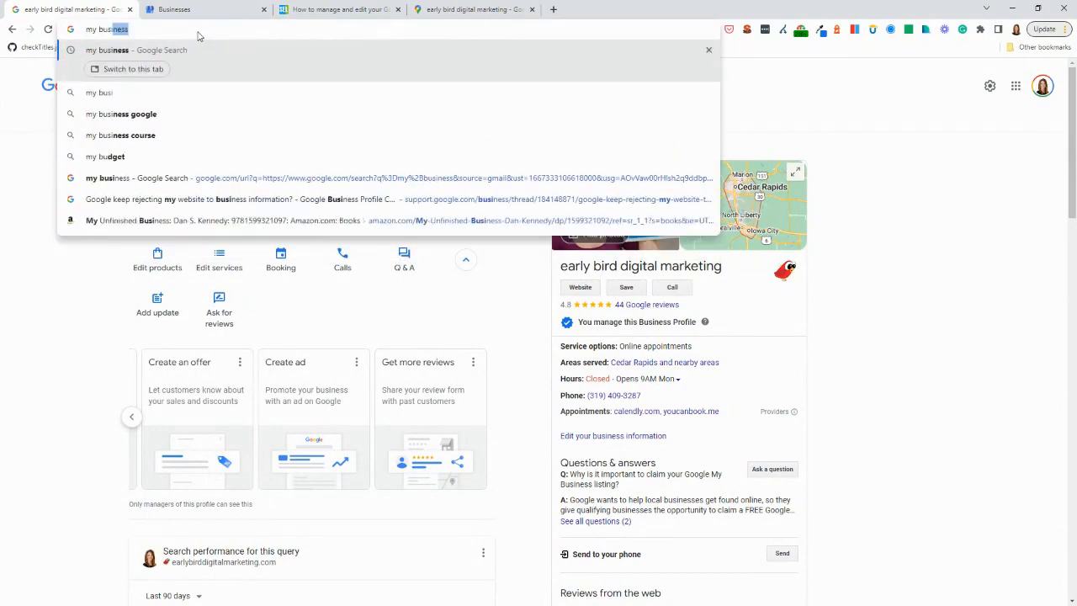
pyautogui.write('ness')
pyautogui.press('Return')
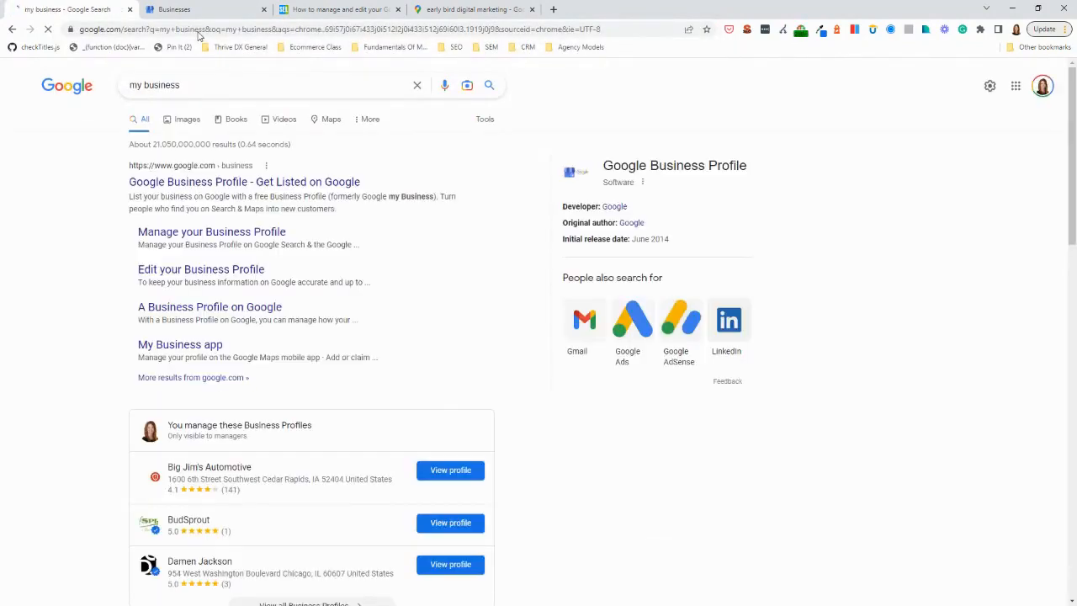
pyautogui.scroll(-2, 360, 118)
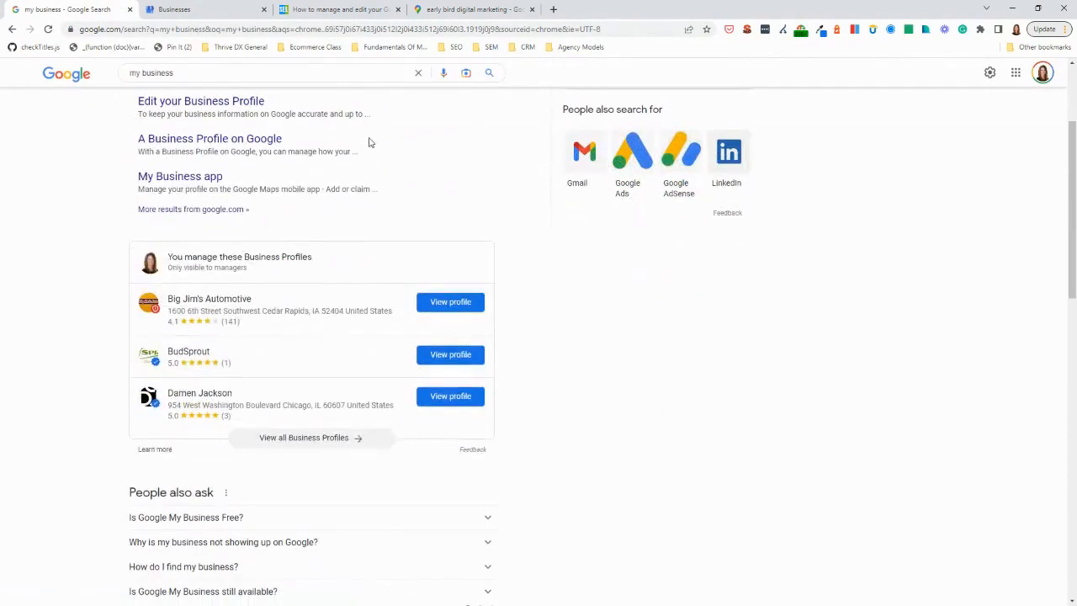
pyautogui.click(329, 300)
pyautogui.scroll(2, 301, 266)
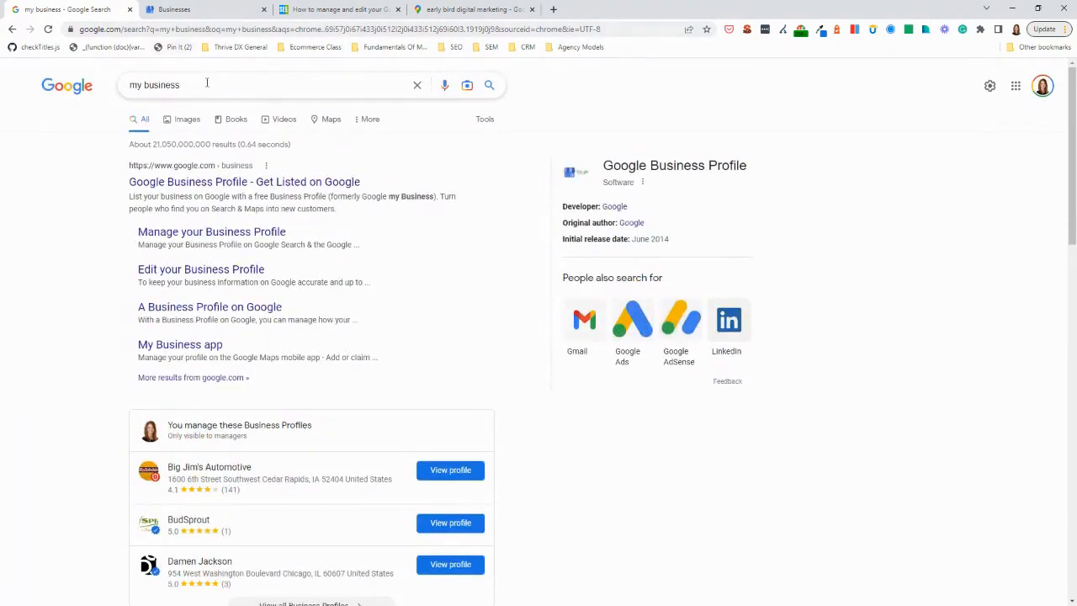
# Search Google for "early bird digital marketing" to bring back that business's management panel
pyautogui.moveTo(207, 83); pyautogui.dragTo(127, 84)
pyautogui.write('early')
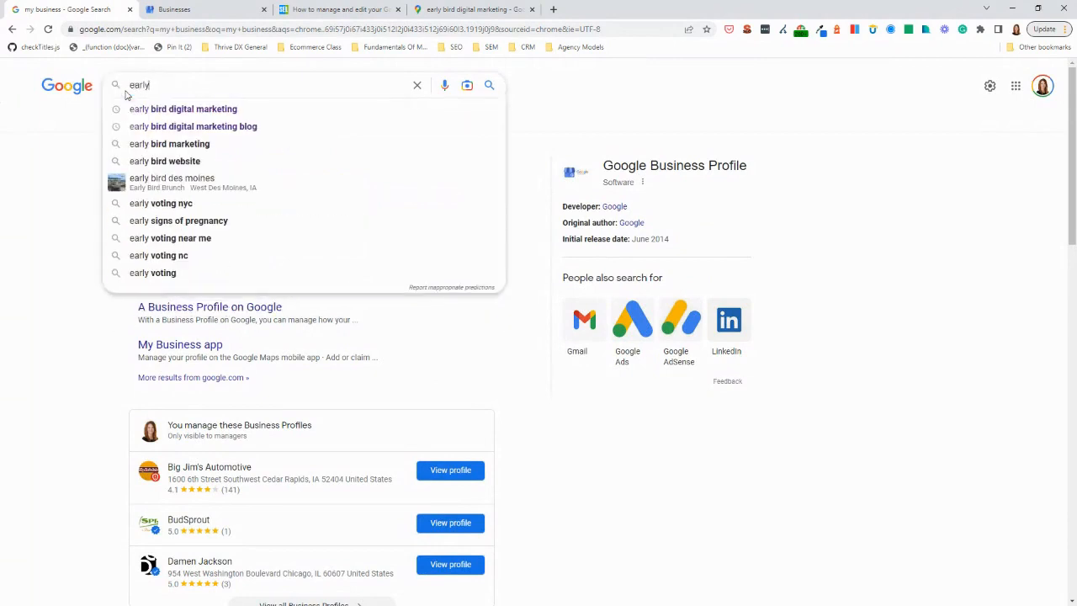
pyautogui.click(141, 109)
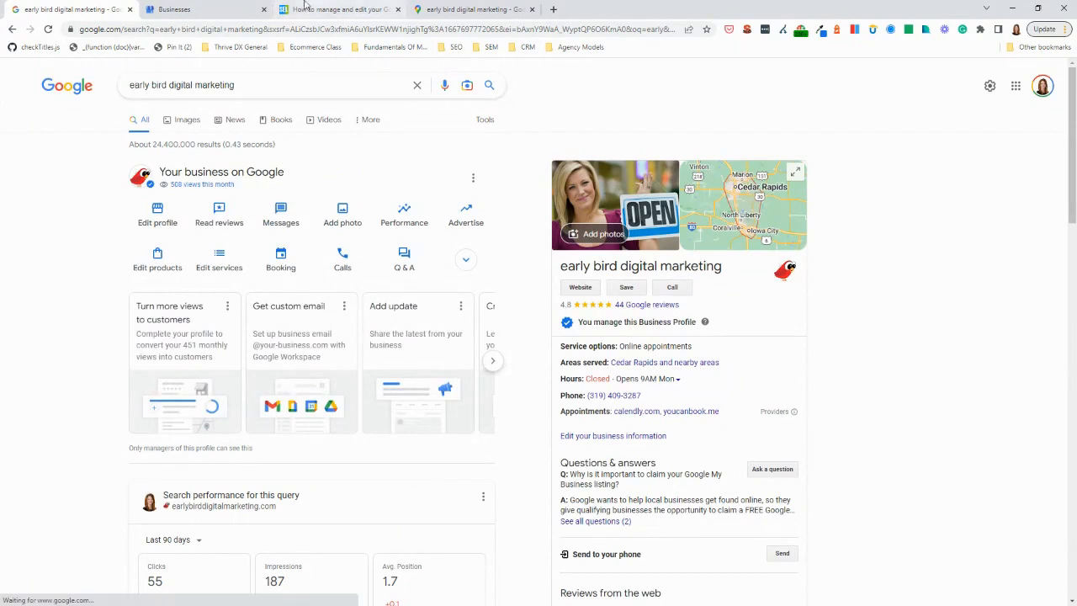
# Switch to Business Profile Manager and discard the unposted update draft to get back to the businesses list
pyautogui.click(206, 9)
pyautogui.click(337, 119)
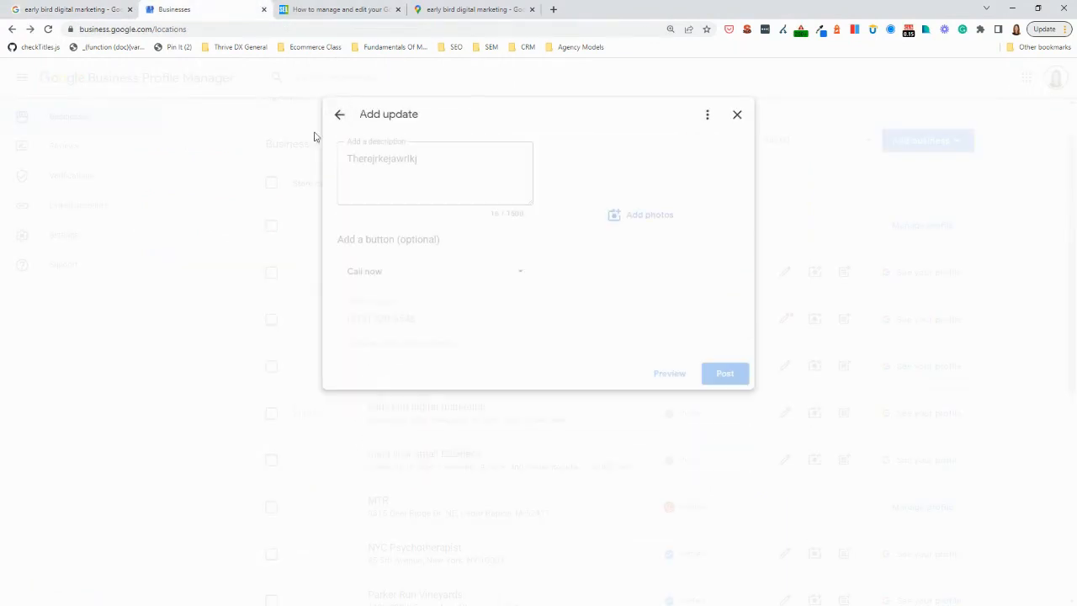
pyautogui.click(339, 114)
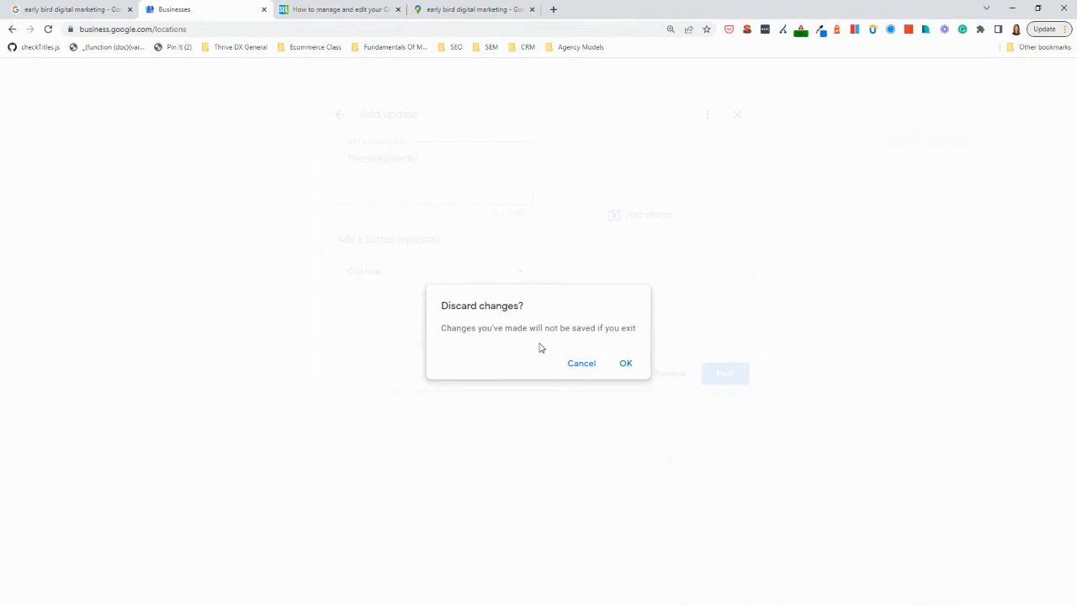
pyautogui.click(627, 366)
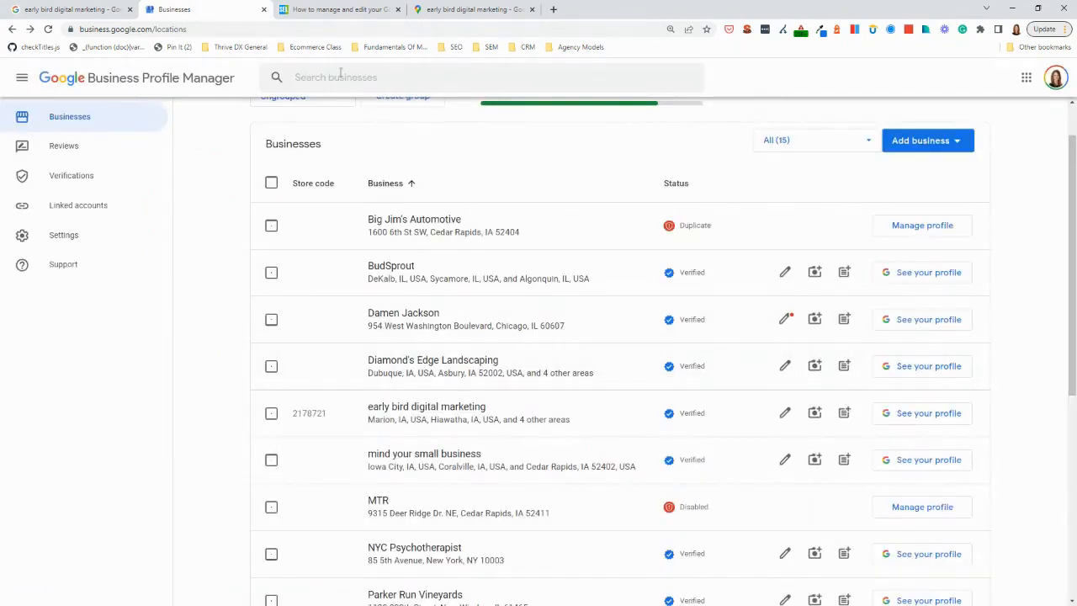
# Revisit the Search Engine Land article and the review form, and open the reviews from the business profile in Google Search
pyautogui.click(339, 13)
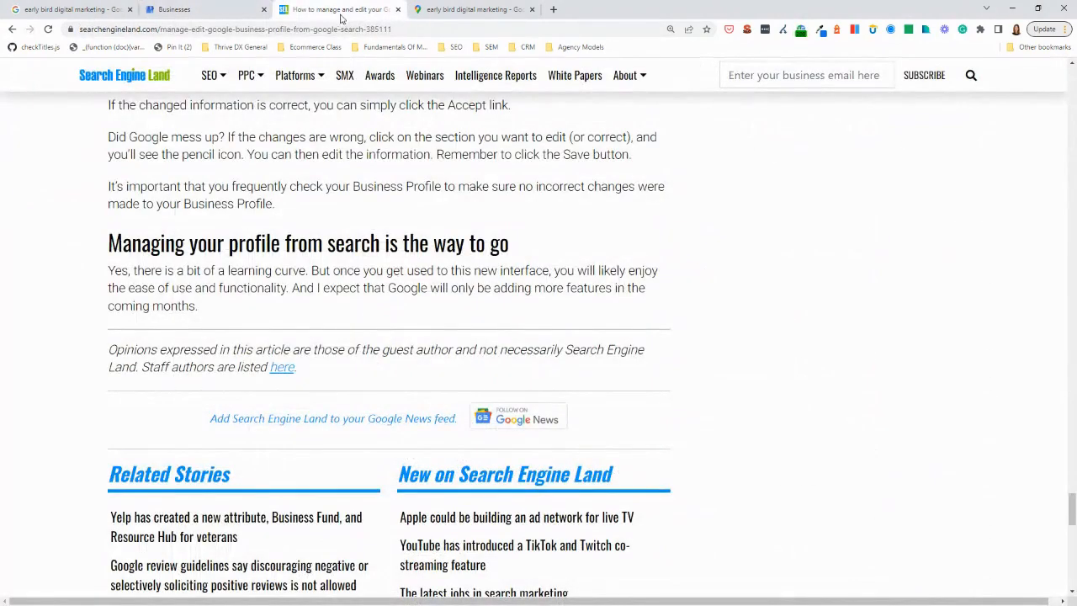
pyautogui.click(470, 12)
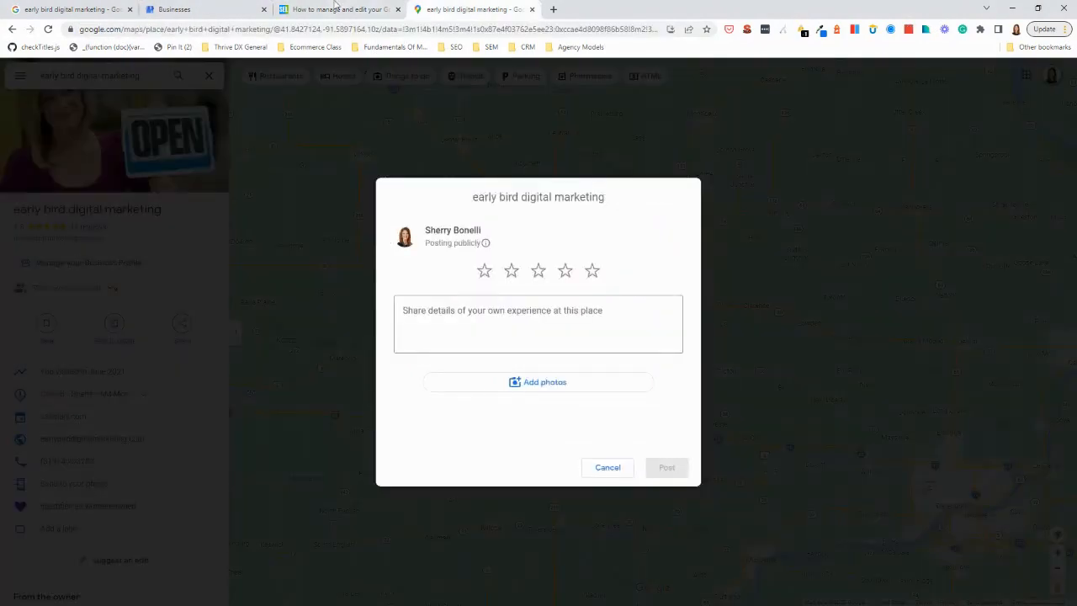
pyautogui.click(84, 10)
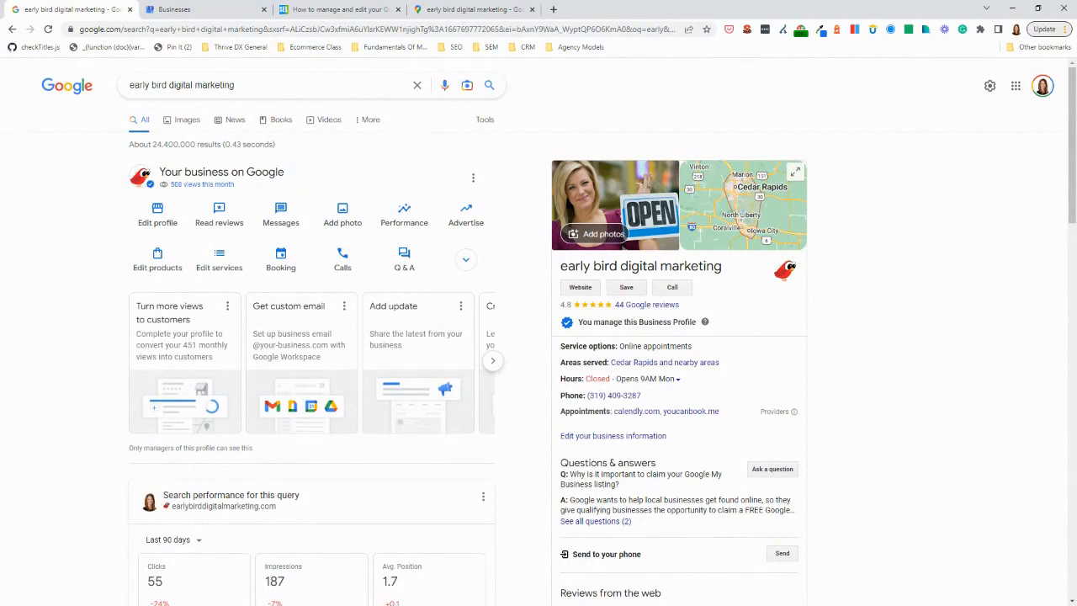
pyautogui.click(225, 221)
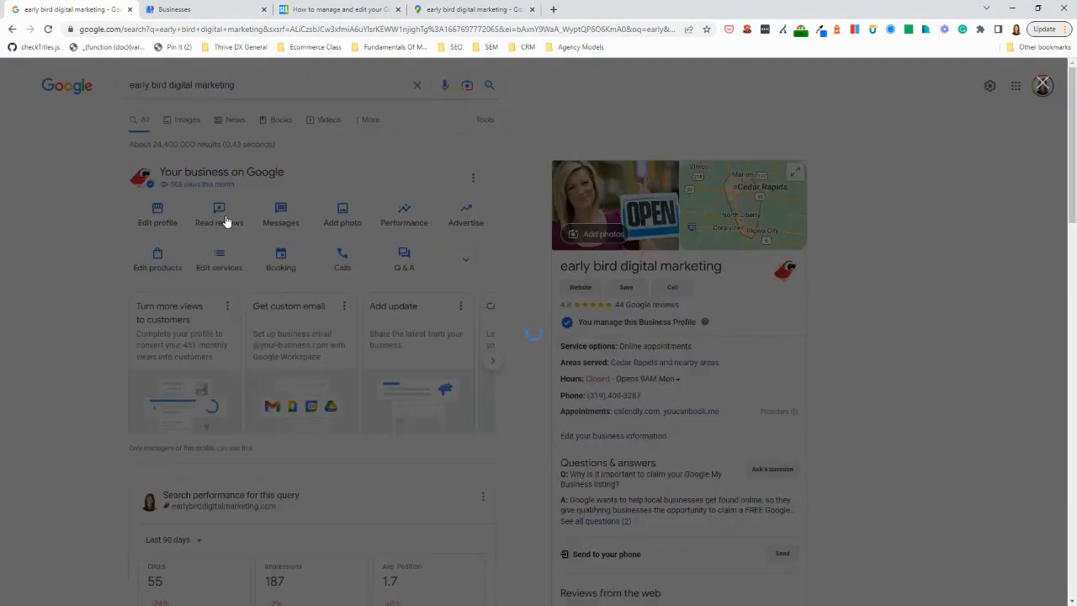